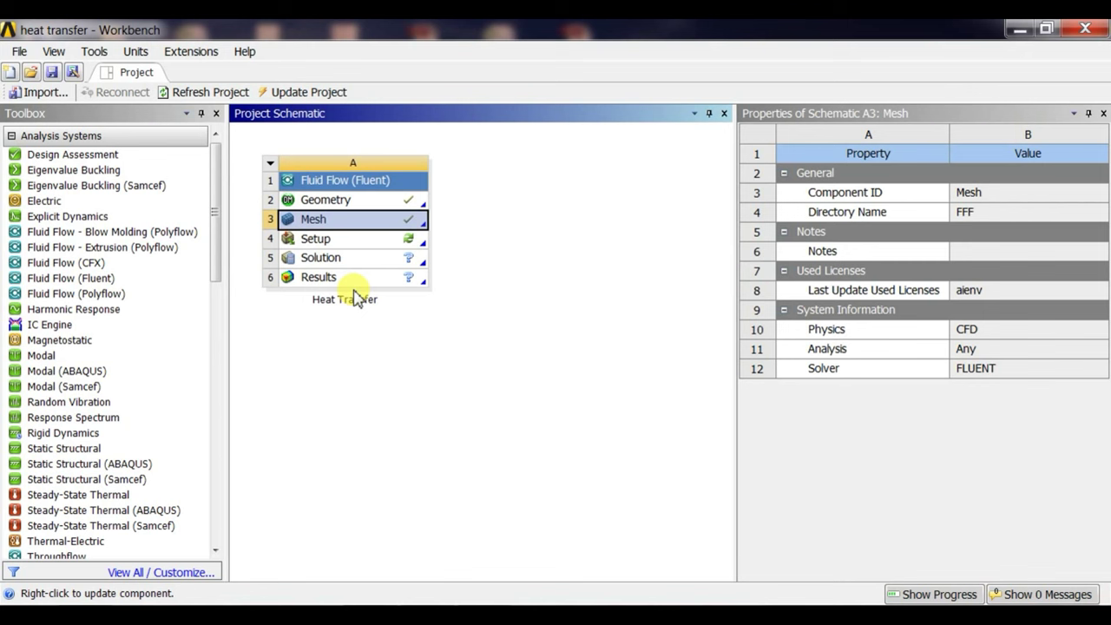
Step: Launch the Fluent setup for the fluid flow system in double precision with serial processing, and maximize its window
{"action": "double_click", "coordinate": [342, 241]}
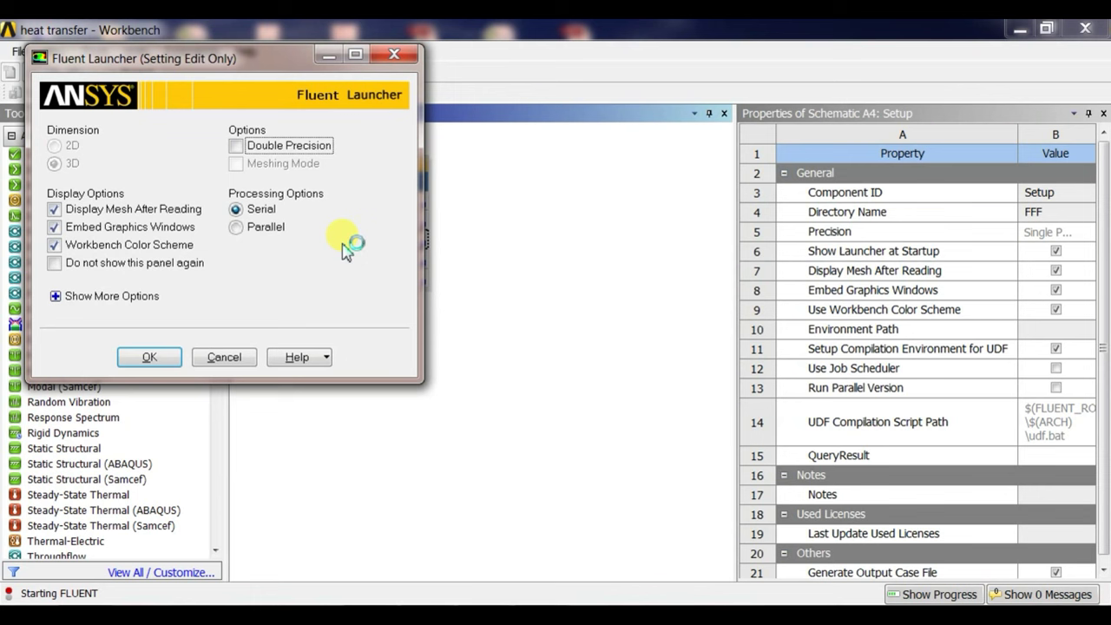
{"action": "left_click", "coordinate": [149, 356]}
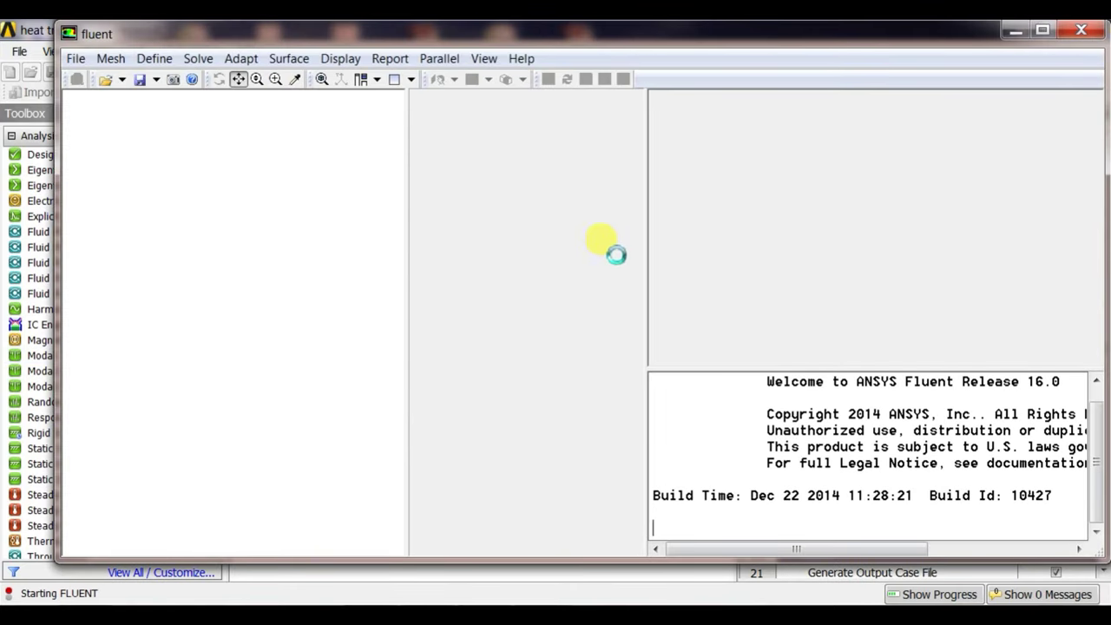
{"action": "left_click", "coordinate": [1042, 33]}
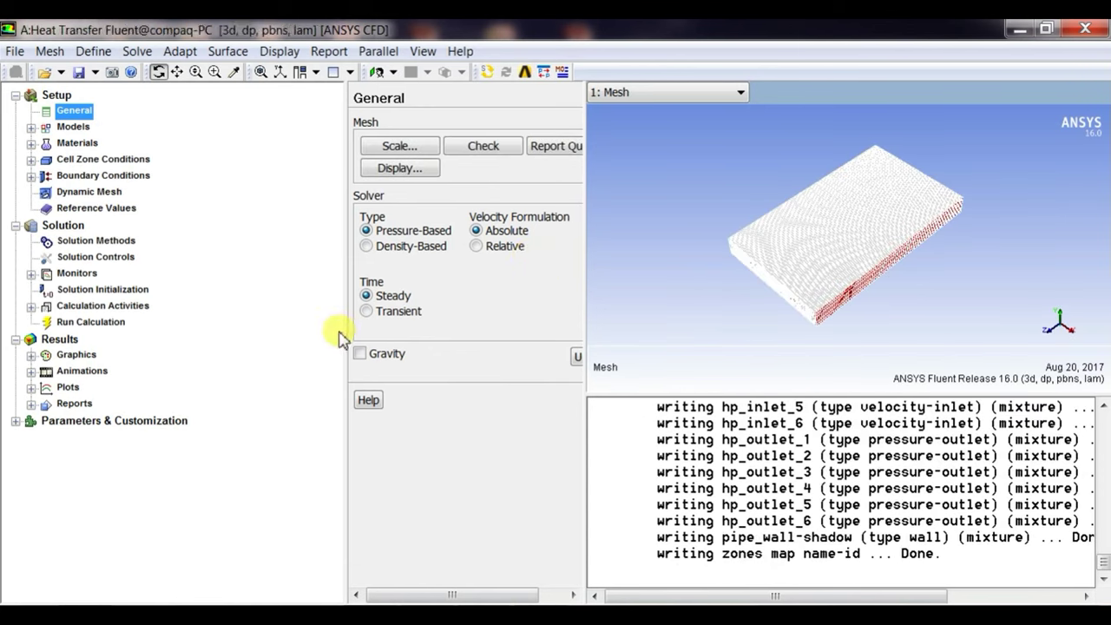
Step: Enable the energy equation among the models, leaving the viscous model as laminar
{"action": "left_click", "coordinate": [75, 128]}
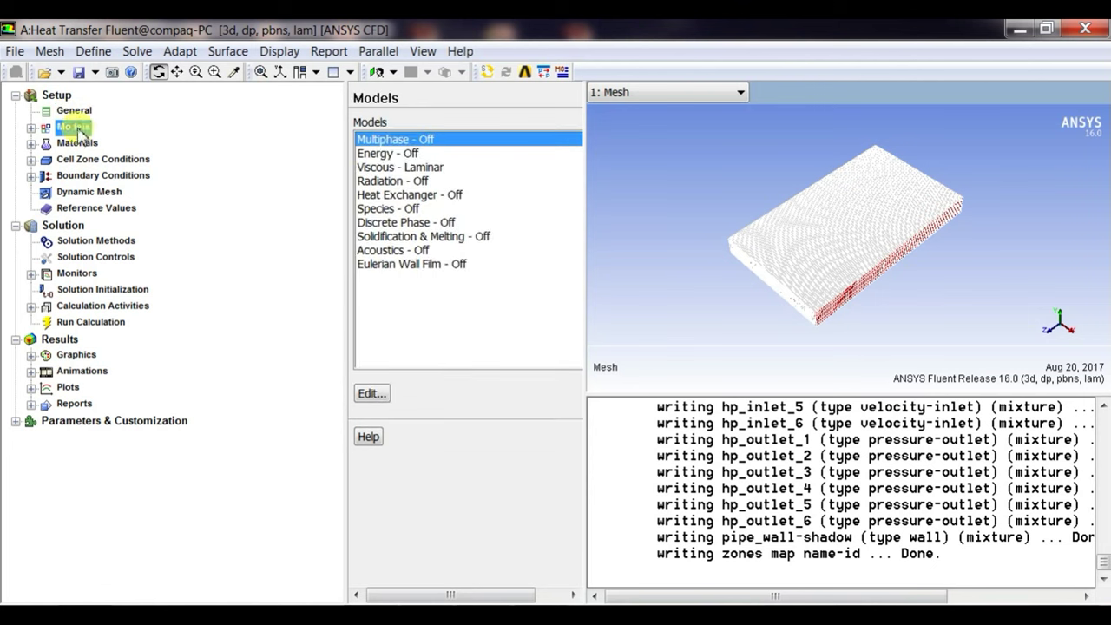
{"action": "double_click", "coordinate": [389, 152]}
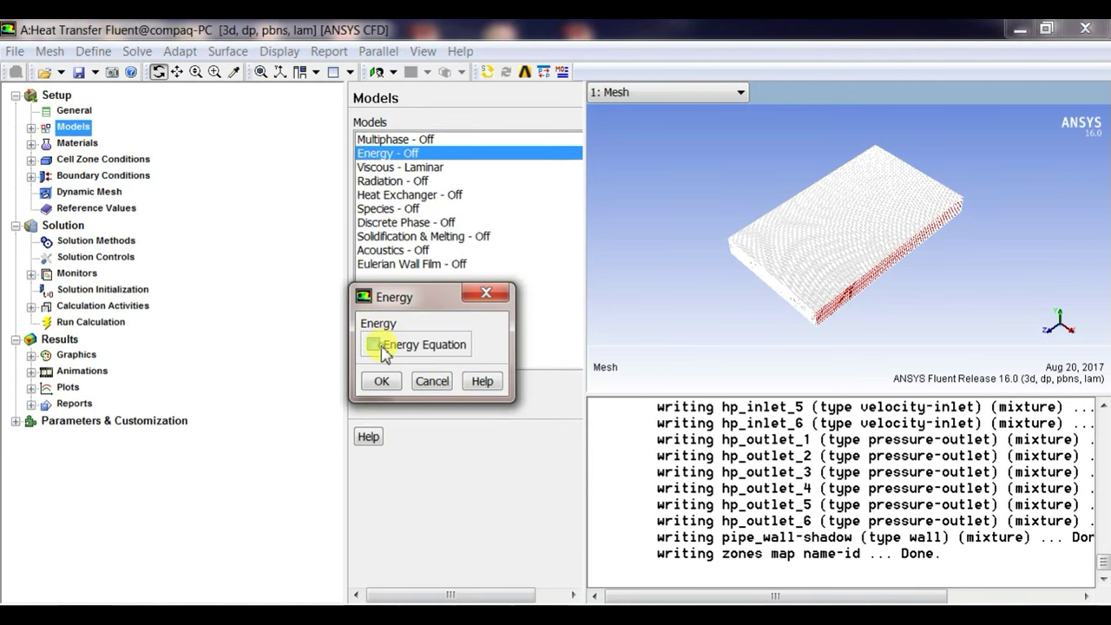
{"action": "left_click", "coordinate": [382, 381]}
{"action": "left_click", "coordinate": [401, 167]}
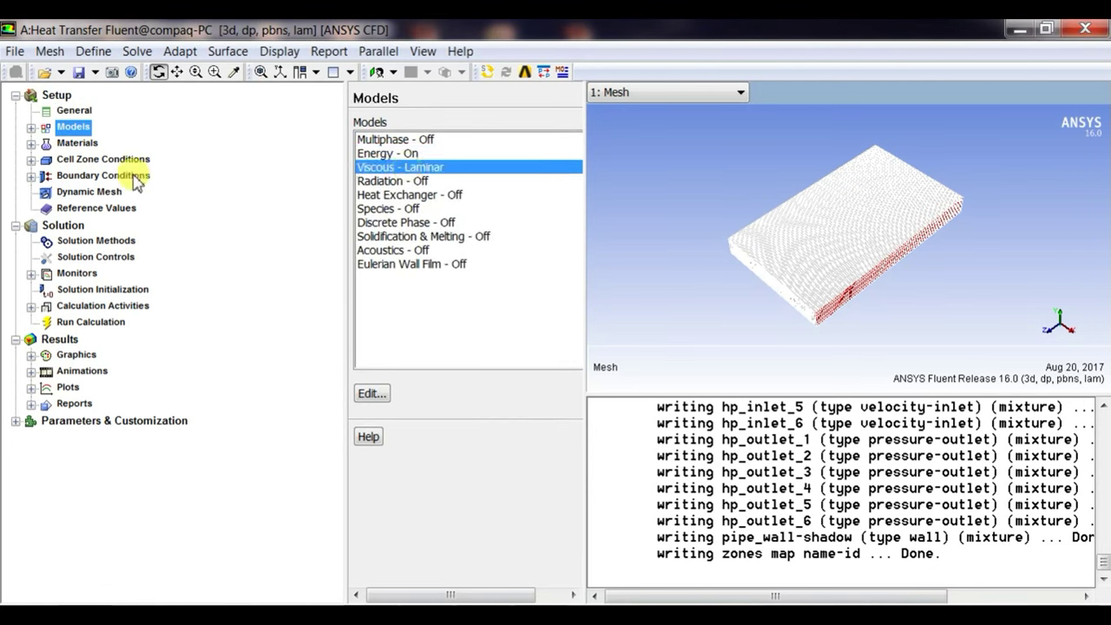
Step: Copy water-liquid (h2o<l>) from the Fluent database into the case's fluid materials
{"action": "left_click", "coordinate": [84, 148]}
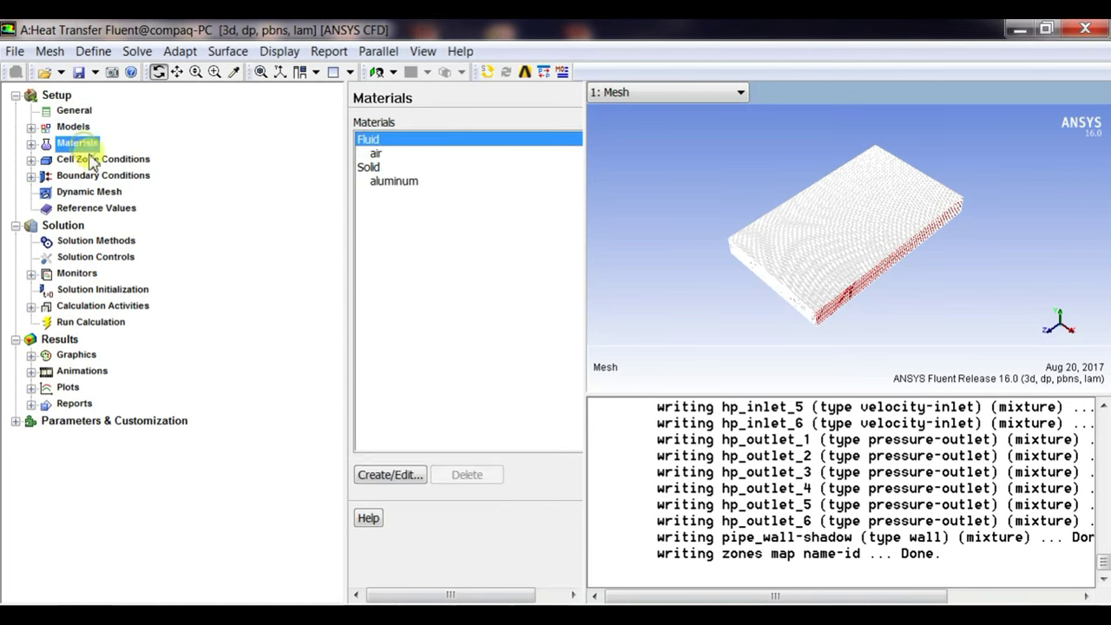
{"action": "double_click", "coordinate": [382, 152]}
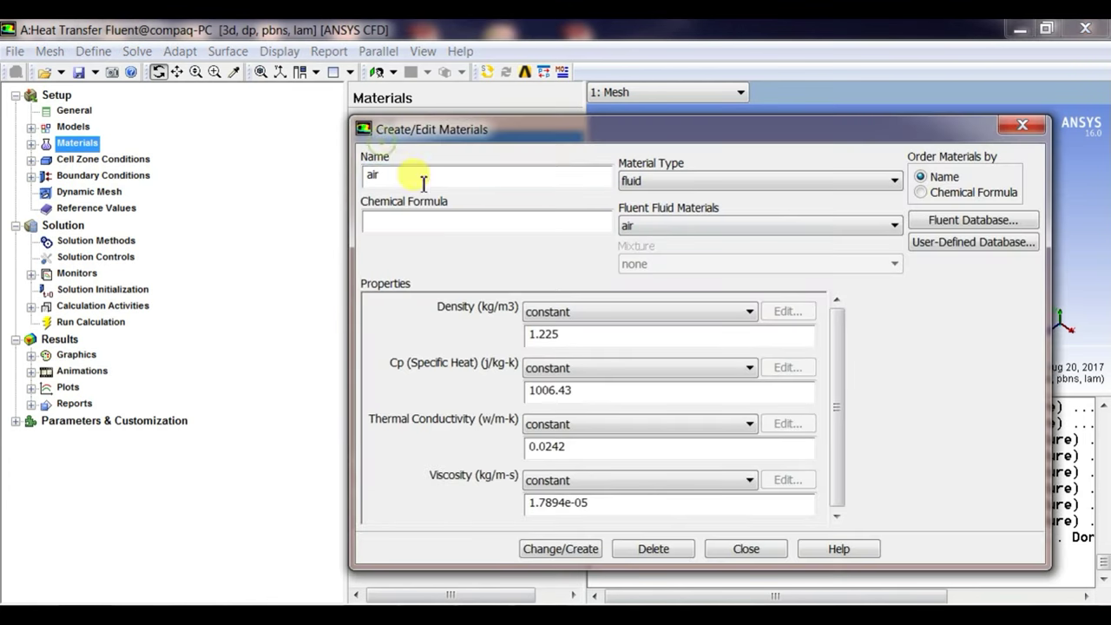
{"action": "left_click", "coordinate": [948, 224]}
{"action": "left_click_drag", "start_coordinate": [614, 253], "coordinate": [602, 307]}
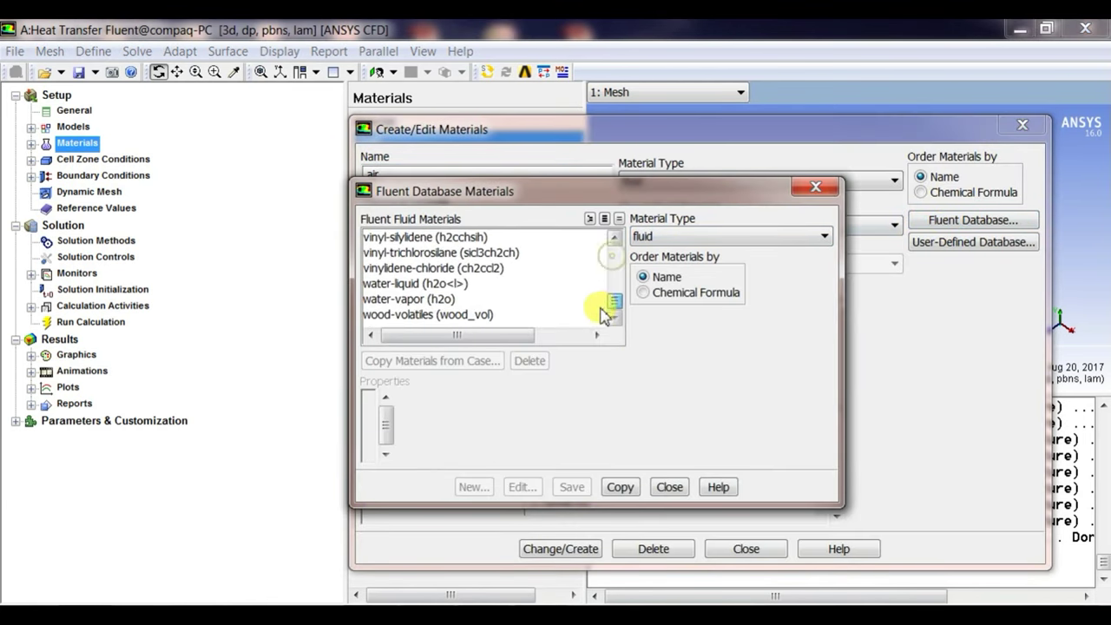
{"action": "left_click", "coordinate": [424, 285]}
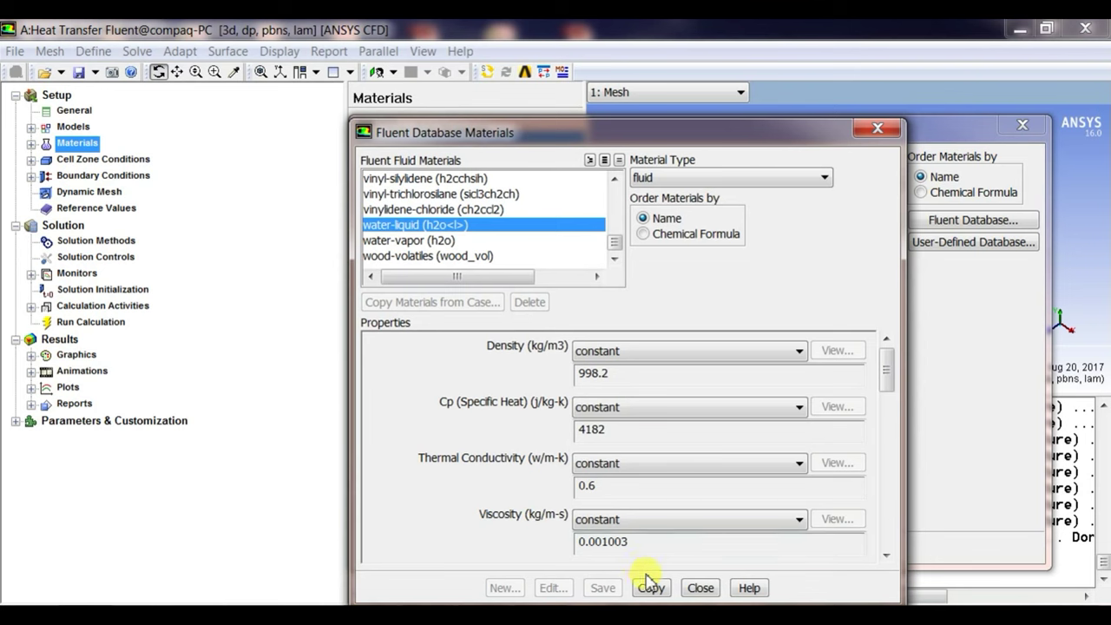
{"action": "left_click", "coordinate": [649, 587]}
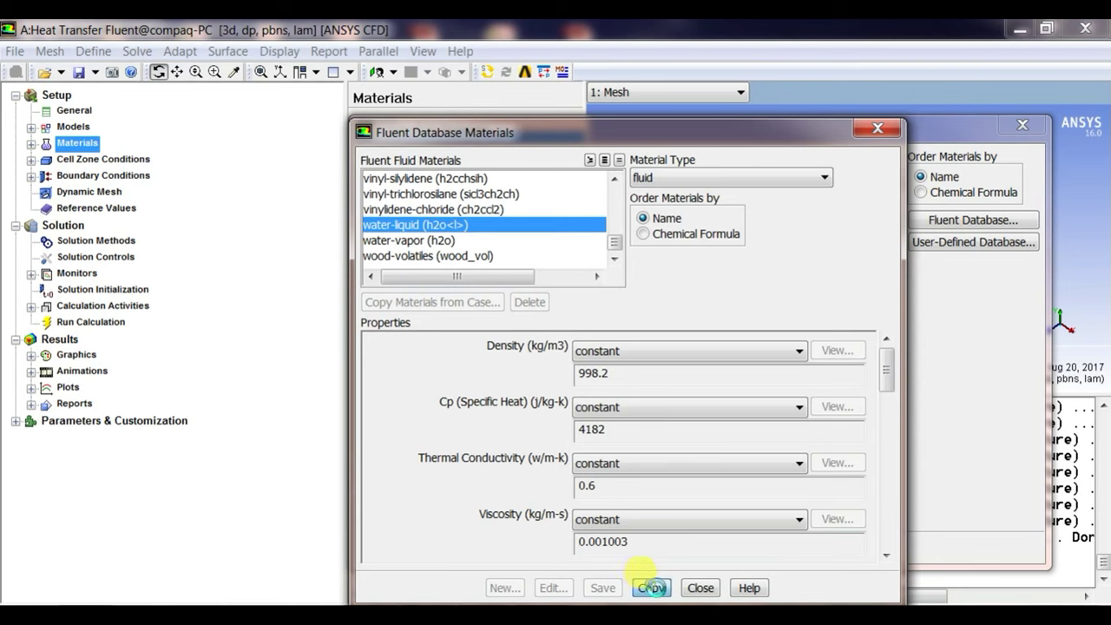
{"action": "left_click", "coordinate": [699, 588]}
{"action": "left_click", "coordinate": [592, 550]}
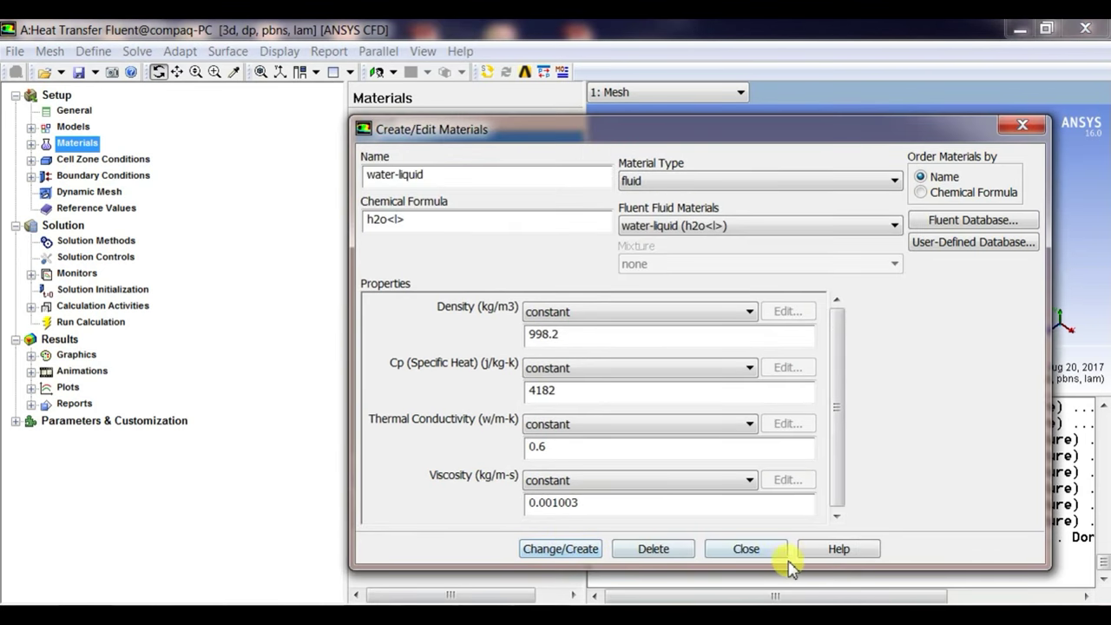
{"action": "left_click", "coordinate": [746, 550]}
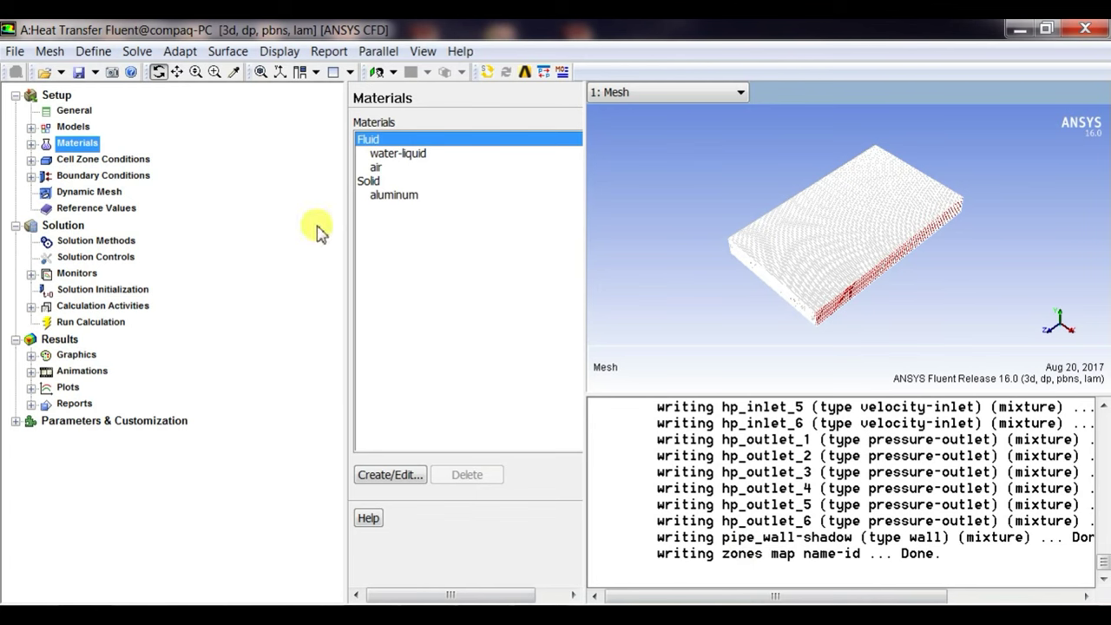
Step: Copy steel from the Fluent database's solid materials into the case's solid materials
{"action": "double_click", "coordinate": [377, 184]}
{"action": "left_click", "coordinate": [939, 218]}
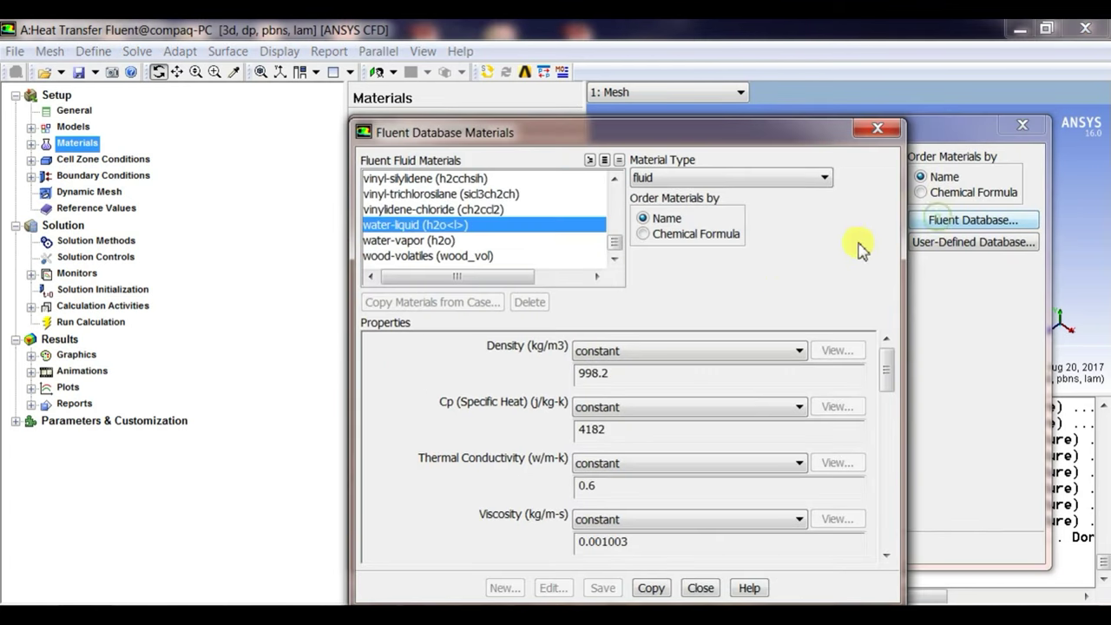
{"action": "mouse_move", "coordinate": [613, 256]}
{"action": "left_mouse_down"}
{"action": "mouse_move", "coordinate": [615, 218]}
{"action": "mouse_move", "coordinate": [610, 241]}
{"action": "left_mouse_up"}
{"action": "left_click", "coordinate": [653, 179]}
{"action": "left_click", "coordinate": [642, 198]}
{"action": "left_click", "coordinate": [406, 225]}
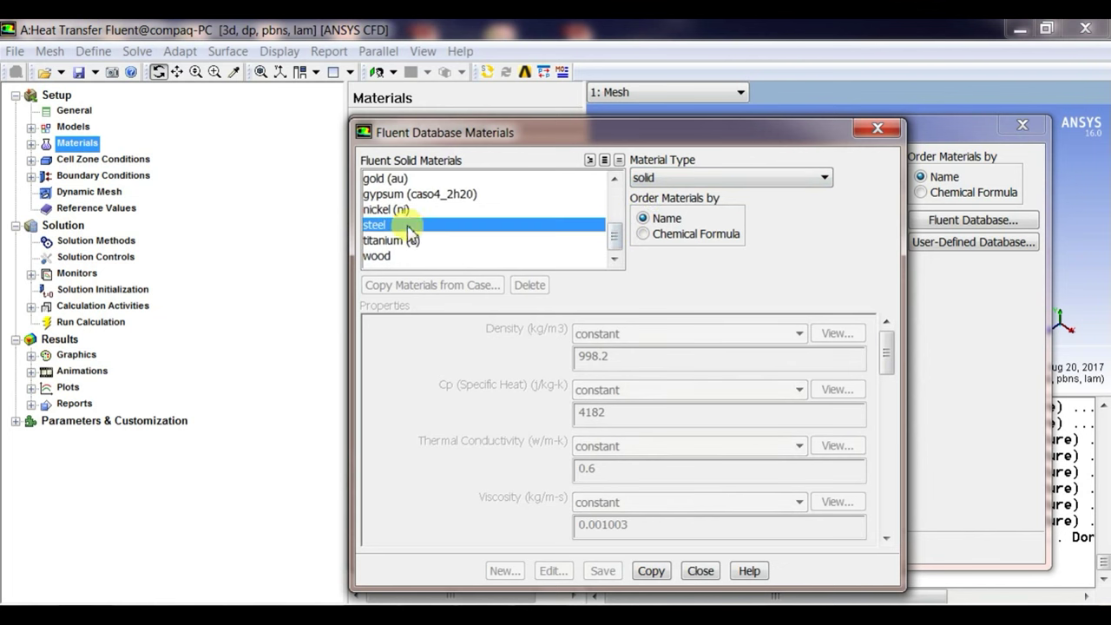
{"action": "left_click", "coordinate": [633, 571]}
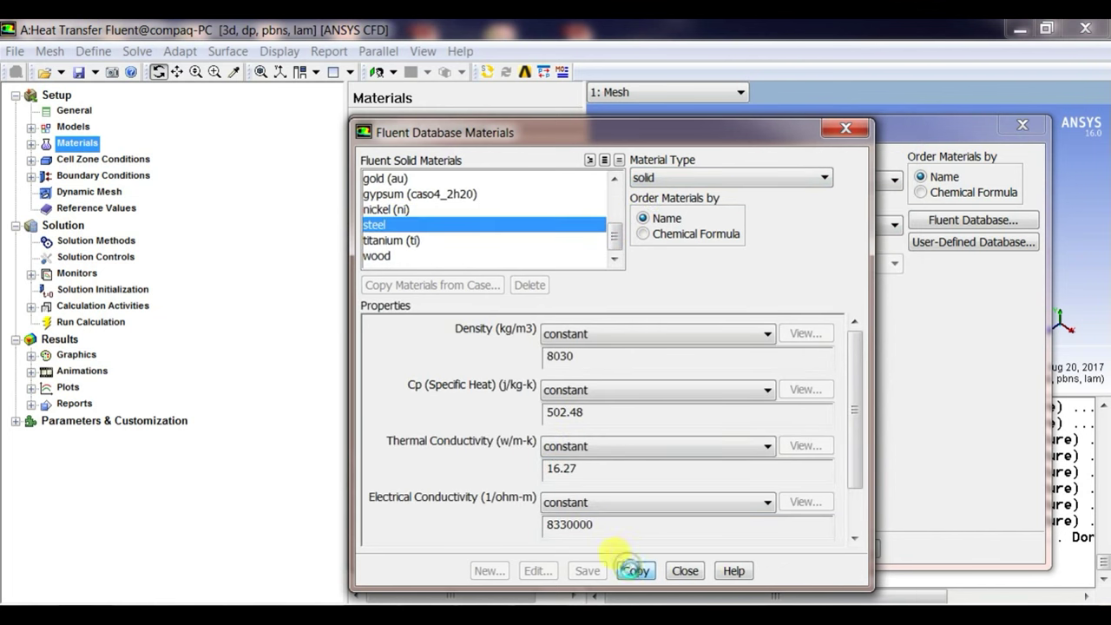
{"action": "left_click", "coordinate": [681, 571]}
{"action": "left_click", "coordinate": [561, 549]}
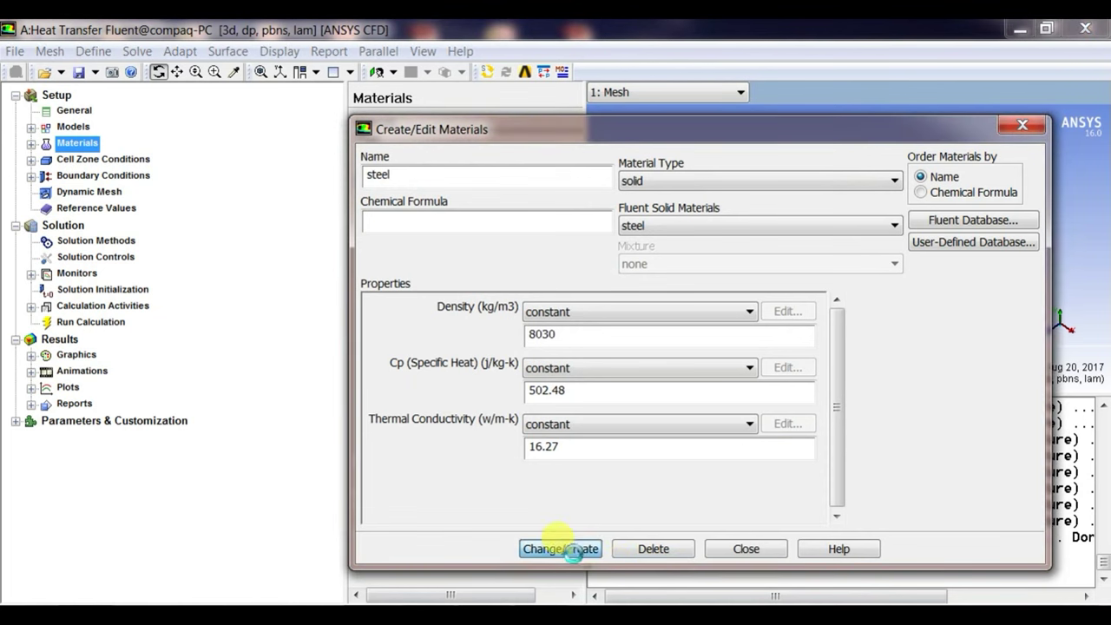
{"action": "left_click", "coordinate": [726, 553]}
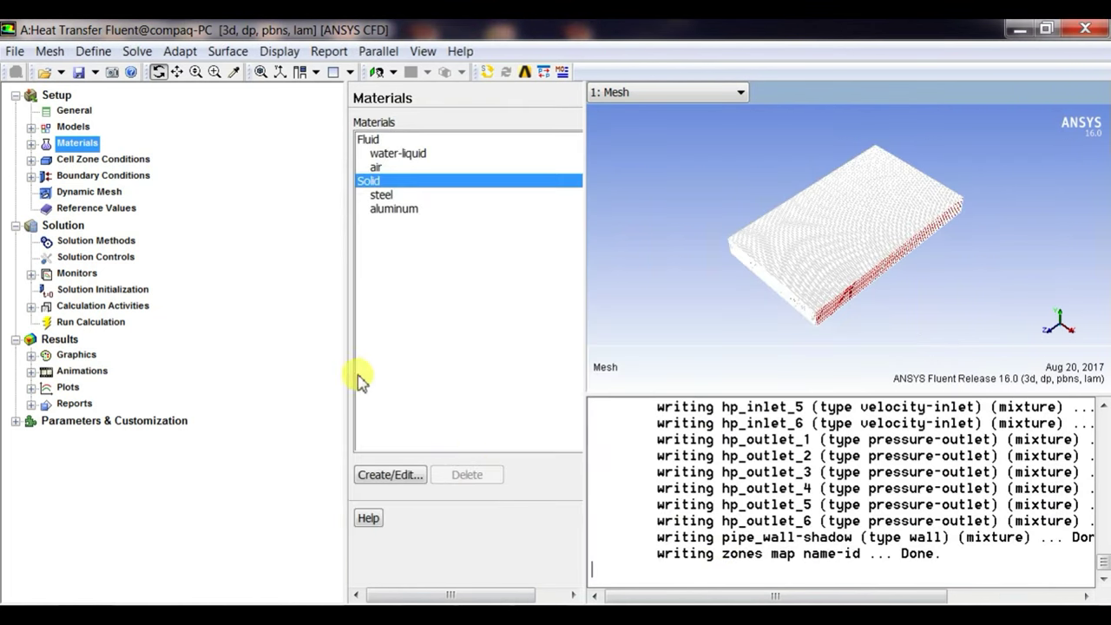
Step: Assign water-liquid as the material of the fluid_domain_1 cell zone
{"action": "left_click", "coordinate": [102, 160]}
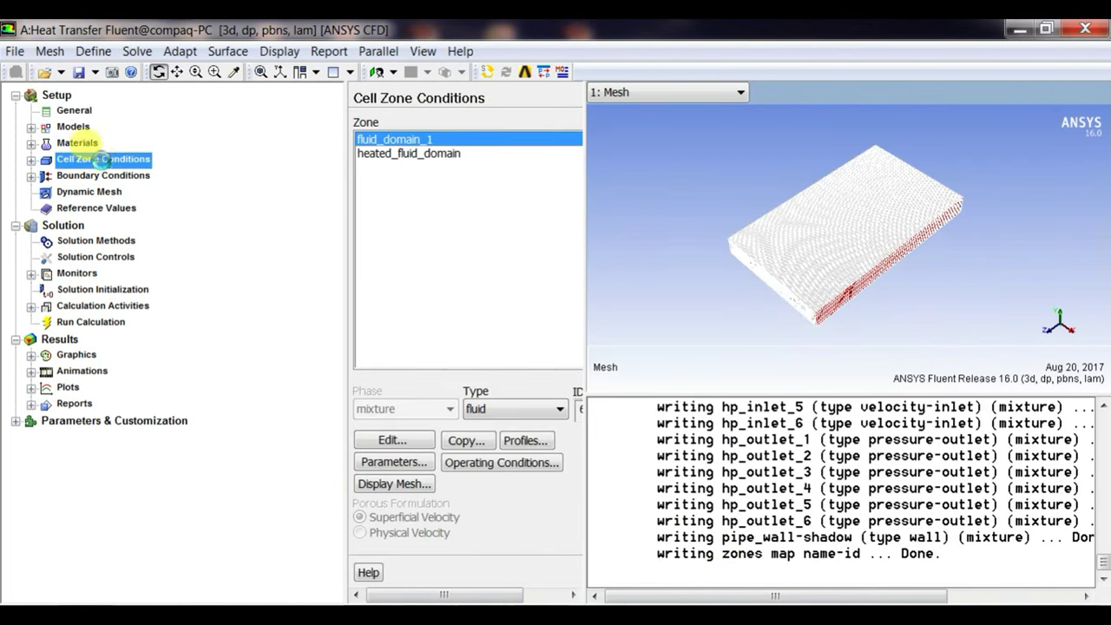
{"action": "double_click", "coordinate": [392, 141]}
{"action": "left_click", "coordinate": [466, 104]}
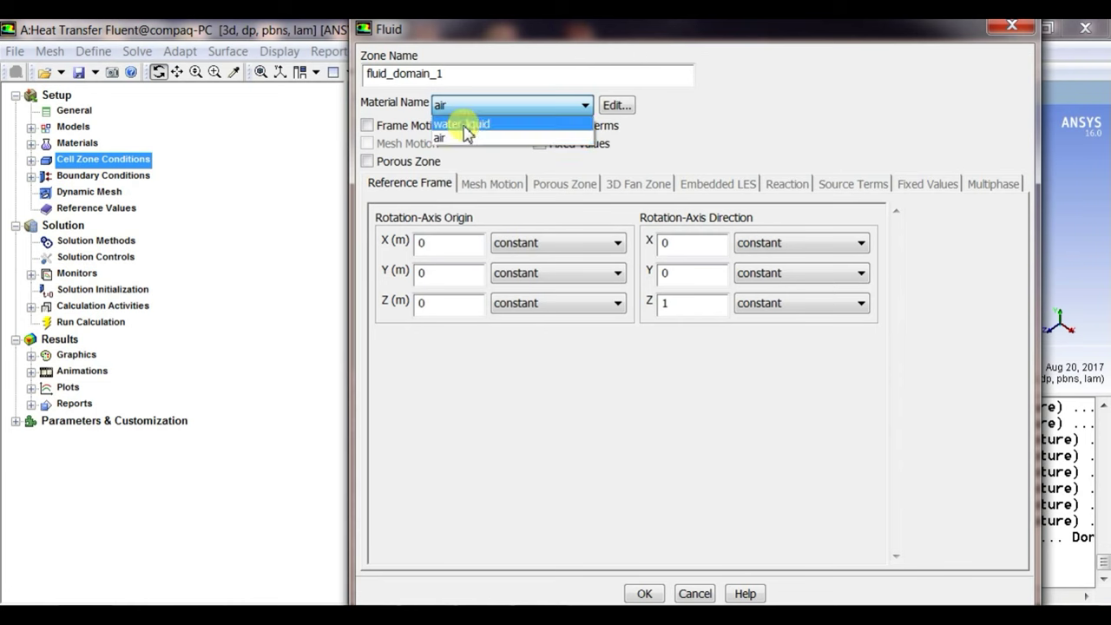
{"action": "left_click", "coordinate": [466, 127]}
{"action": "left_click", "coordinate": [642, 594]}
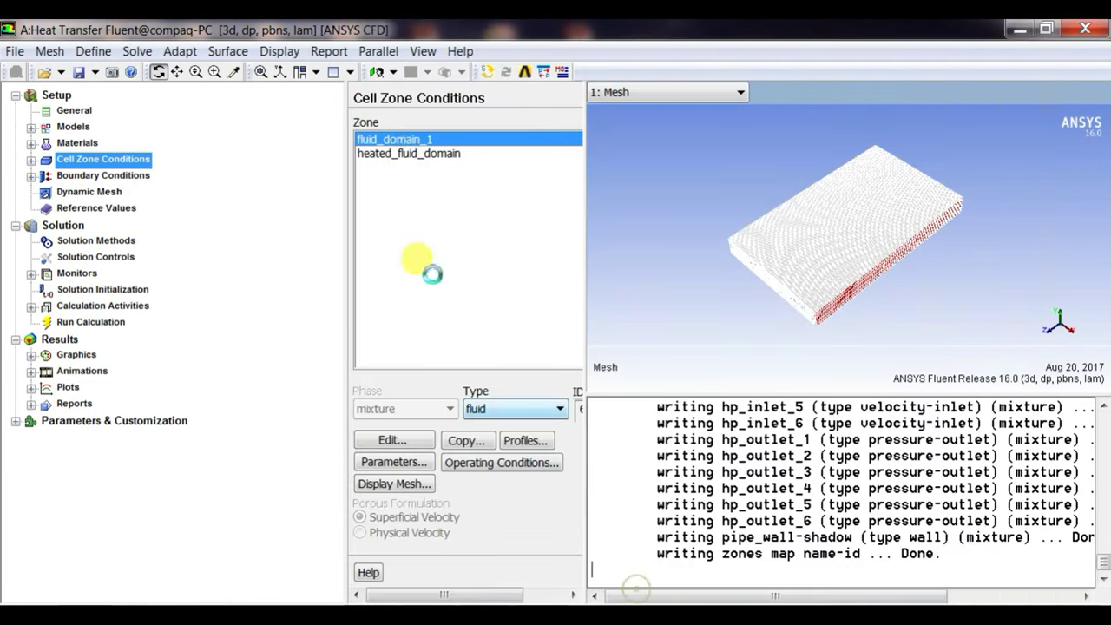
Step: Assign water-liquid as the material of the heated_fluid_domain cell zone
{"action": "double_click", "coordinate": [397, 156]}
{"action": "left_click", "coordinate": [463, 105]}
{"action": "left_click", "coordinate": [466, 122]}
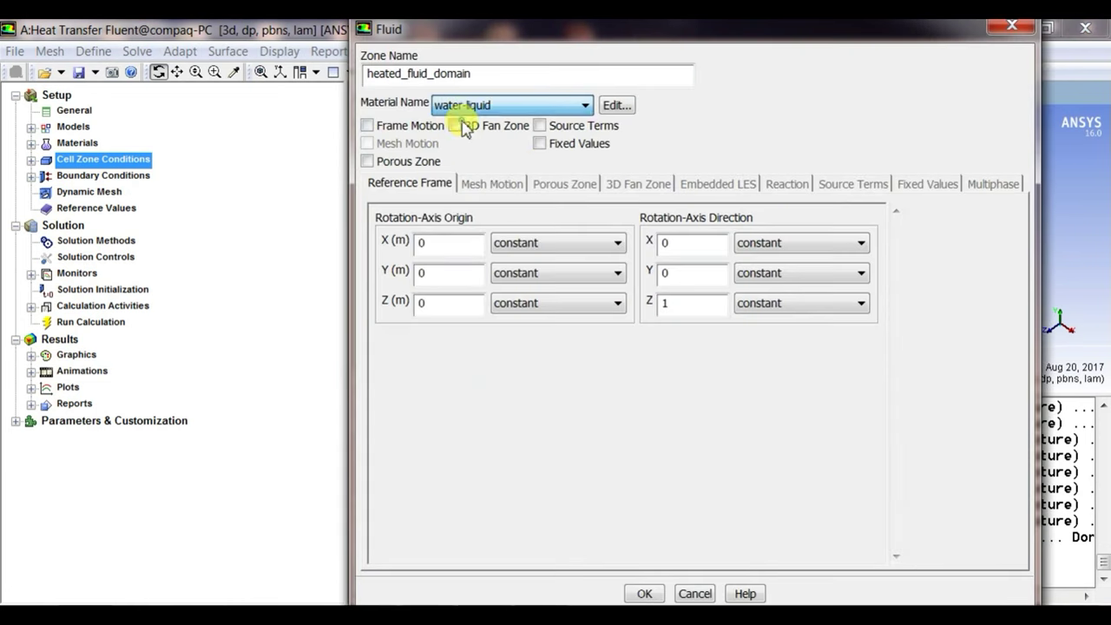
{"action": "left_click", "coordinate": [642, 594]}
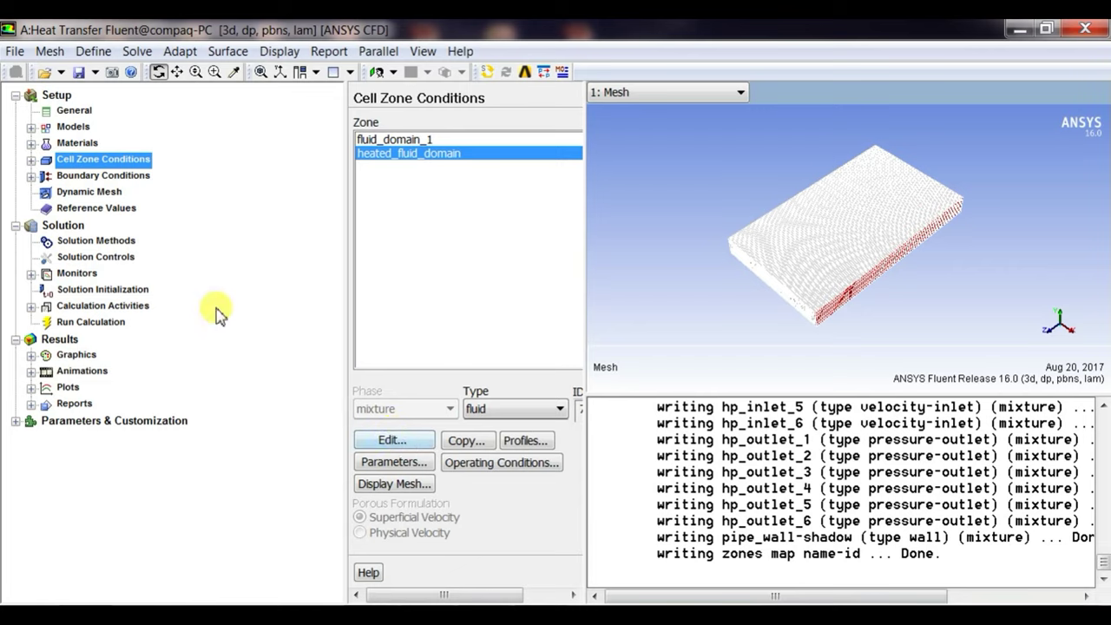
Step: Go to the boundary conditions and review the velocity magnitude and temperature defined for heated_pipe_inlet1
{"action": "left_click", "coordinate": [102, 164]}
{"action": "left_click", "coordinate": [339, 180]}
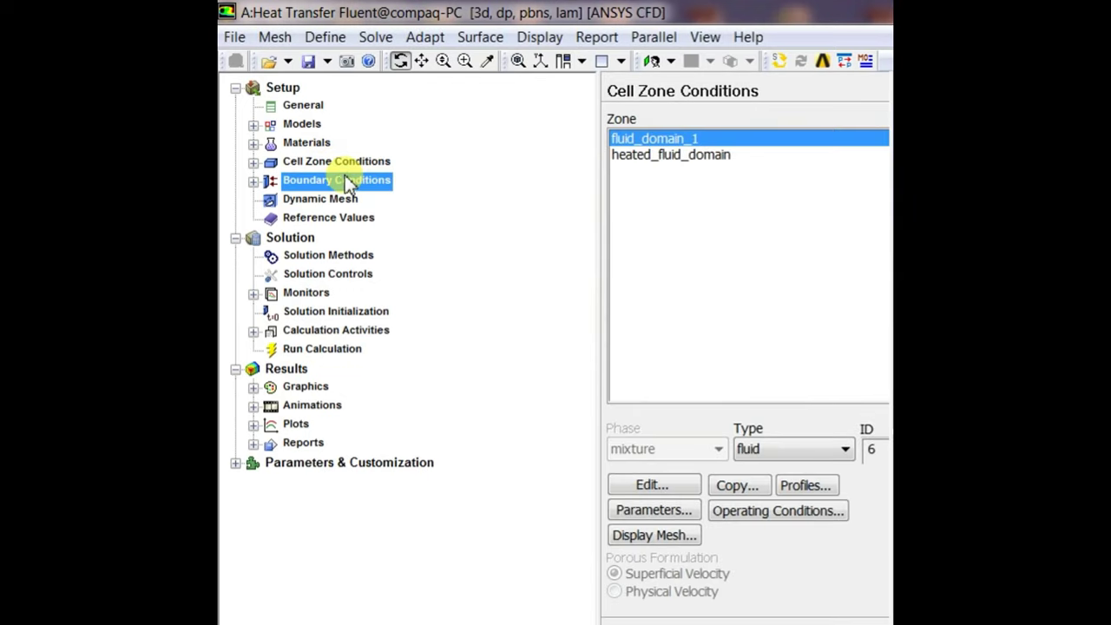
{"action": "left_click", "coordinate": [646, 139]}
{"action": "scroll", "coordinate": [662, 152], "scroll_direction": "up", "scroll_amount": 1}
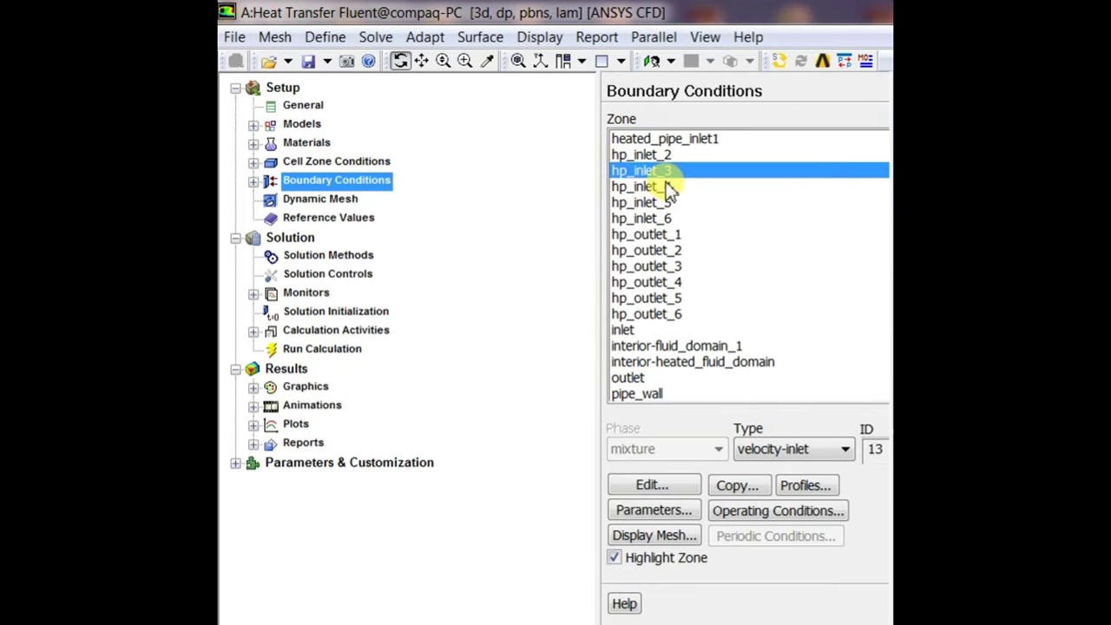
{"action": "left_click", "coordinate": [661, 139]}
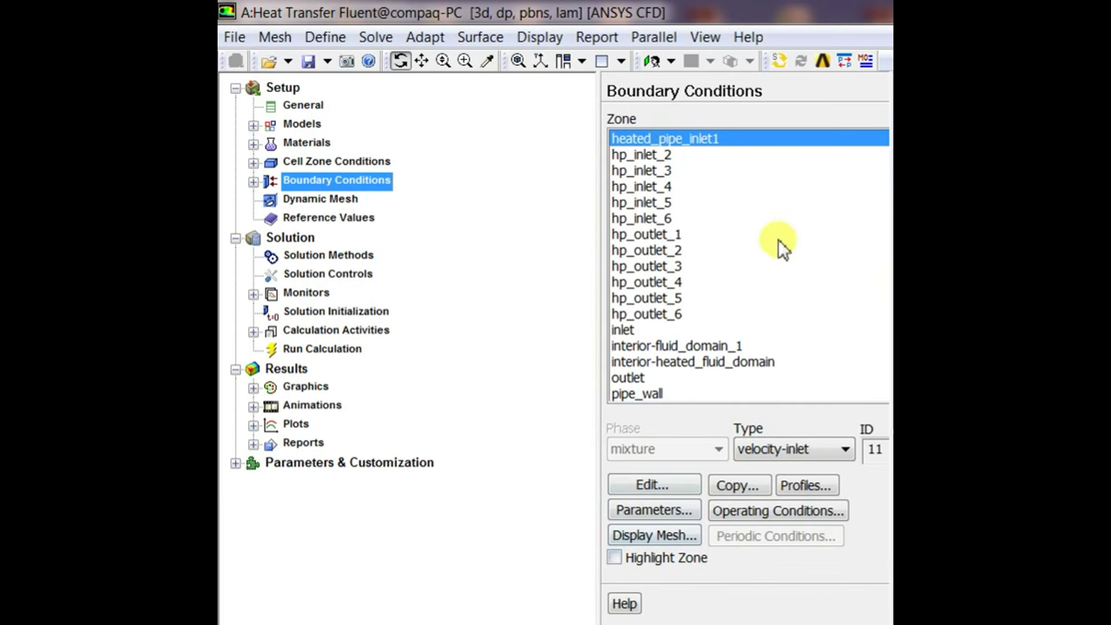
{"action": "double_click", "coordinate": [651, 139]}
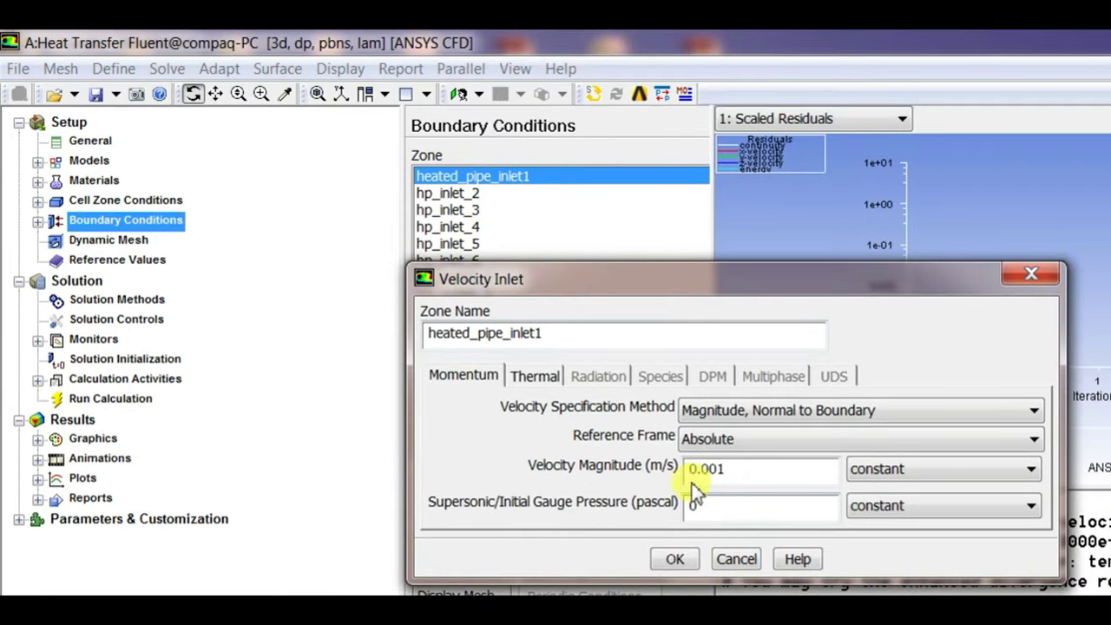
{"action": "left_click", "coordinate": [531, 378]}
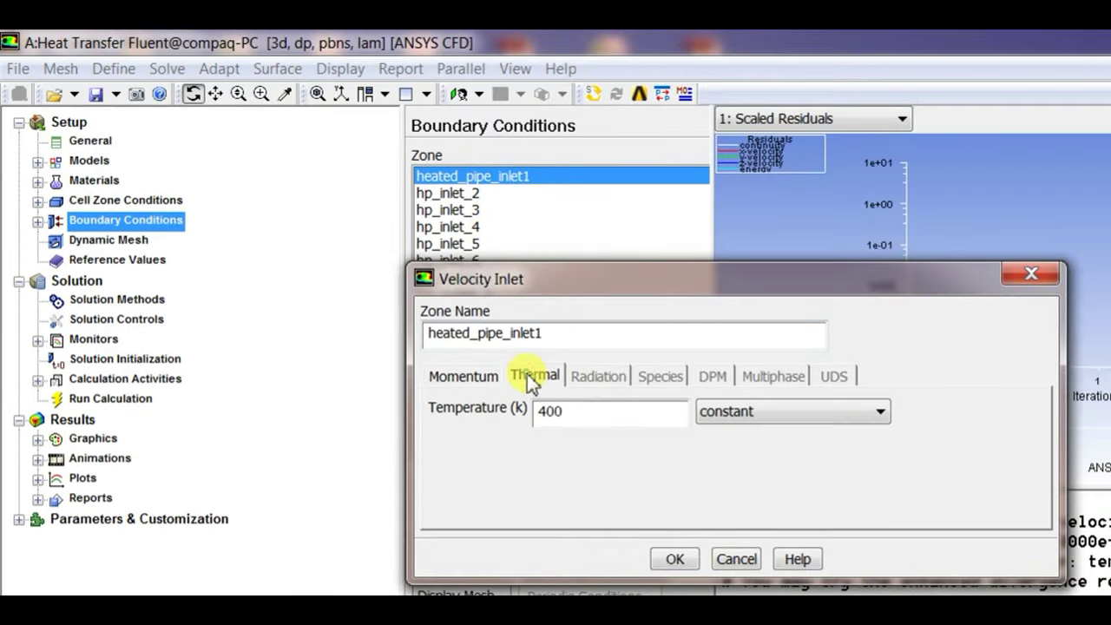
{"action": "left_click", "coordinate": [677, 560]}
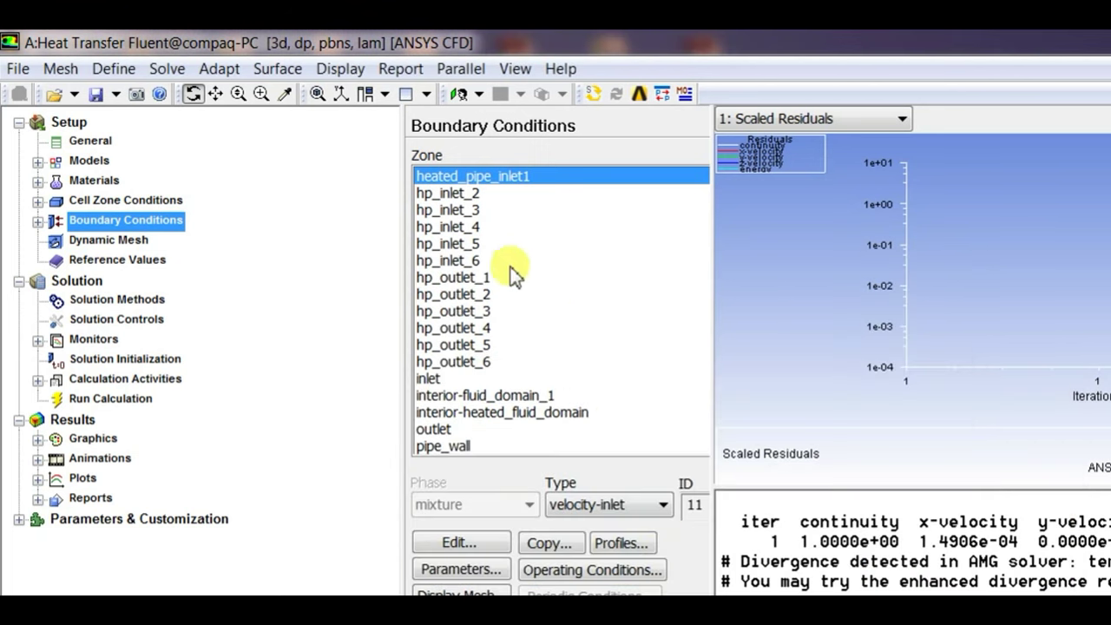
Step: Review the velocity inlet definitions of hp_inlet_2 and hp_inlet_3, including their thermal settings
{"action": "left_click", "coordinate": [464, 194]}
{"action": "double_click", "coordinate": [464, 194]}
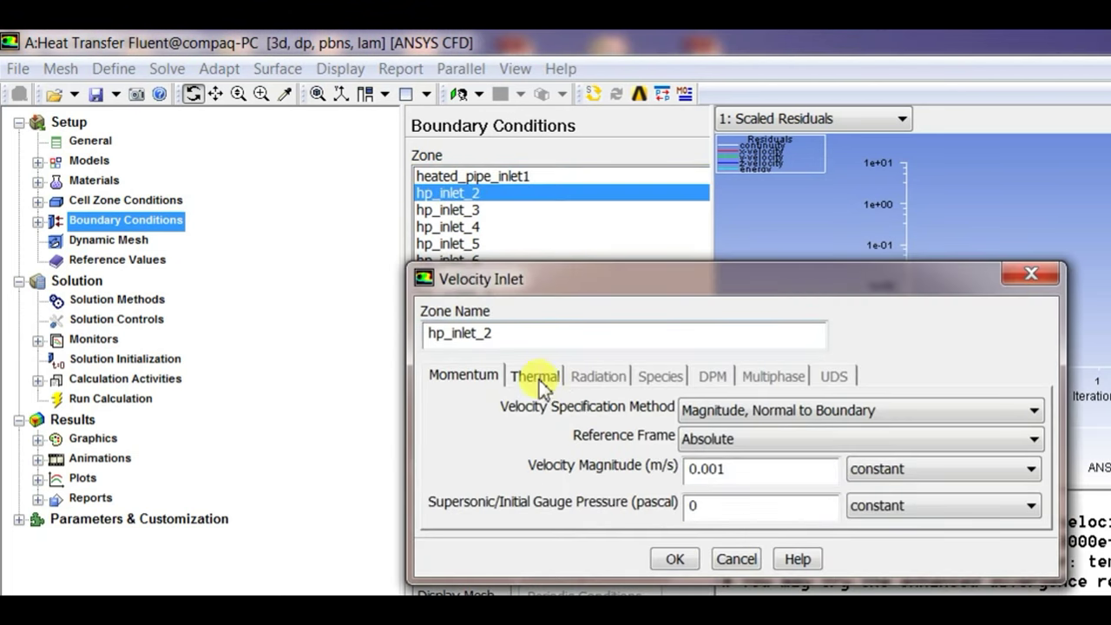
{"action": "left_click", "coordinate": [535, 376]}
{"action": "left_click", "coordinate": [677, 559]}
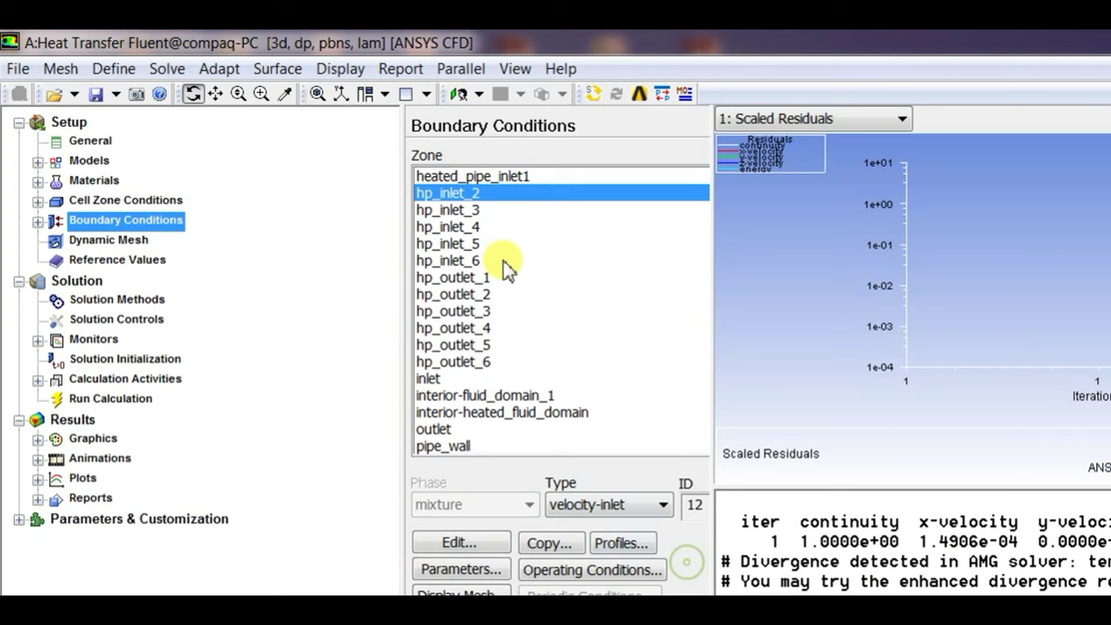
{"action": "double_click", "coordinate": [459, 213]}
{"action": "left_click", "coordinate": [534, 376]}
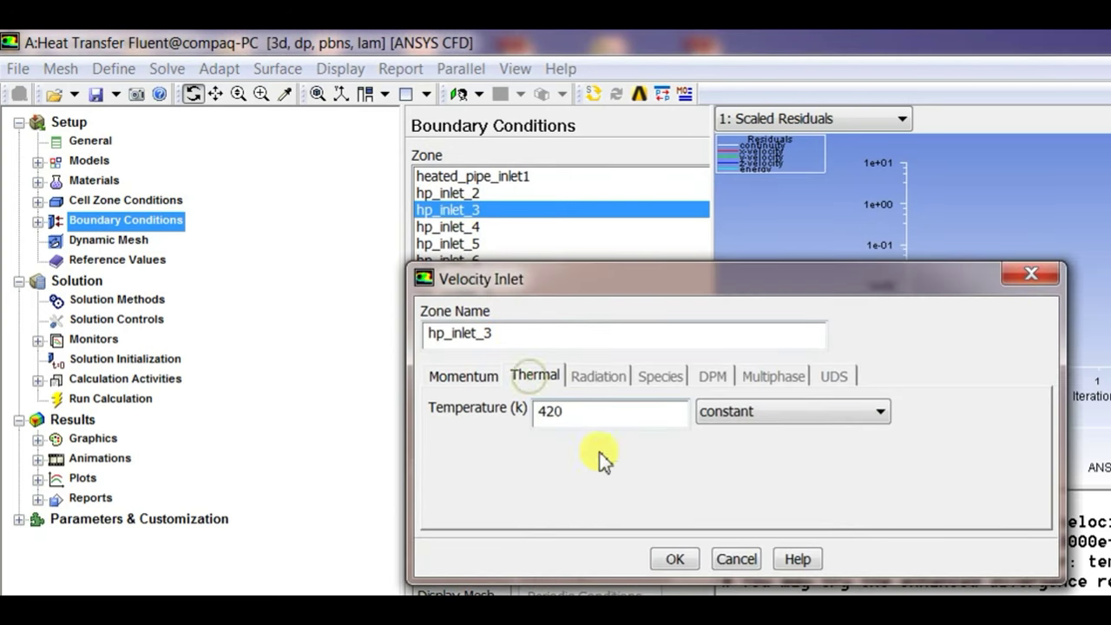
{"action": "left_click", "coordinate": [675, 560]}
Step: Review the thermal settings of the hp_inlet_4 velocity inlet and accept them
{"action": "double_click", "coordinate": [462, 227]}
{"action": "left_click", "coordinate": [531, 379]}
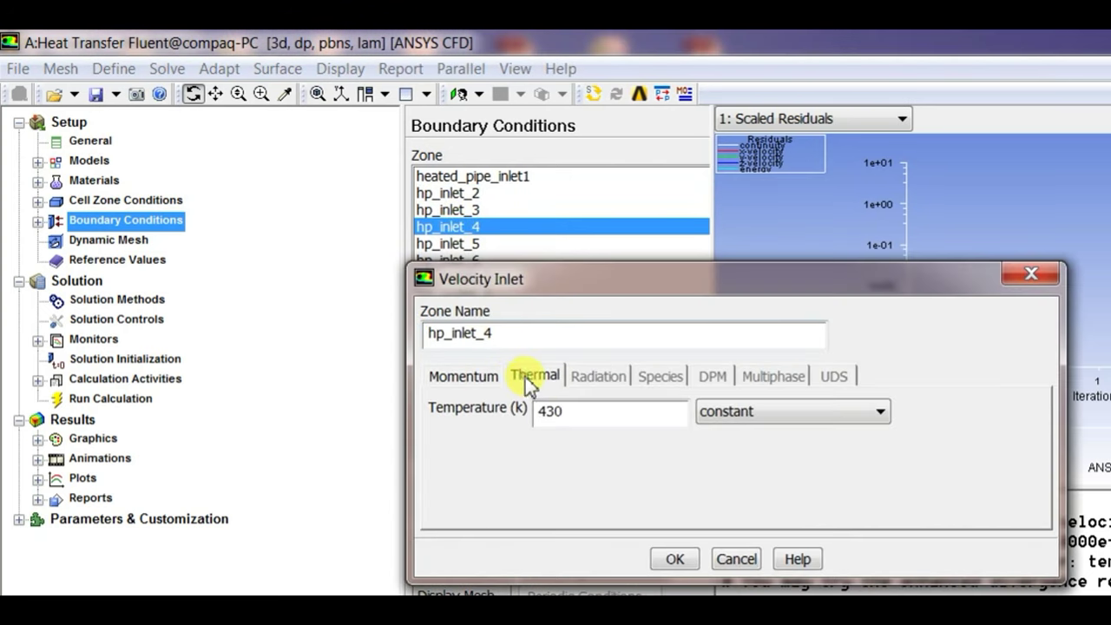
{"action": "left_click", "coordinate": [675, 558]}
{"action": "double_click", "coordinate": [449, 227]}
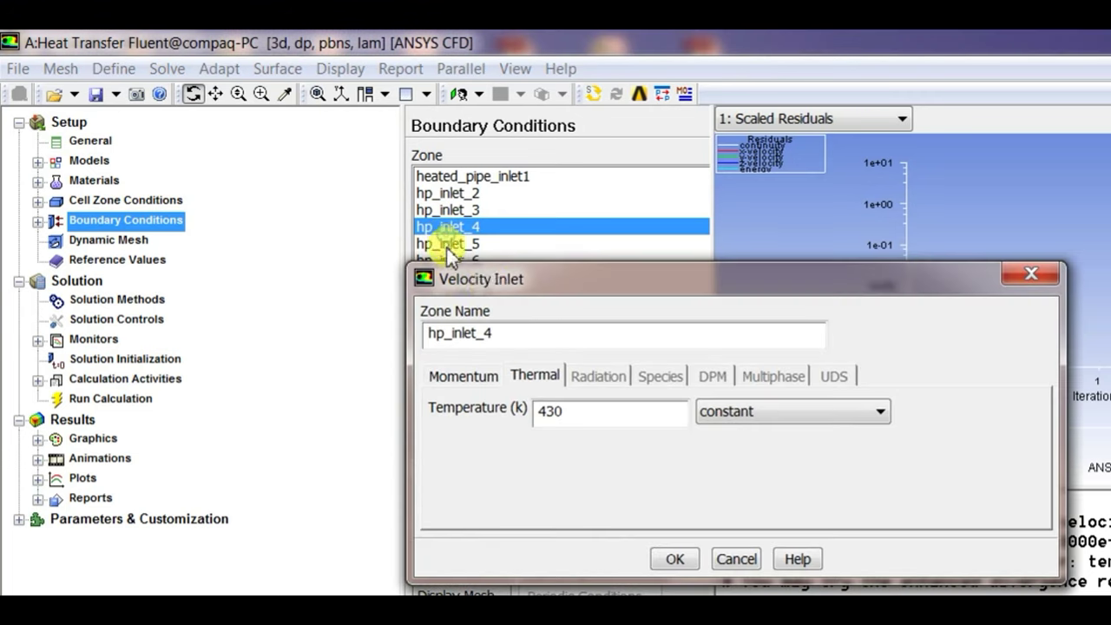
{"action": "left_click", "coordinate": [675, 558]}
Step: Review the thermal settings of the hp_inlet_5 and hp_inlet_6 velocity inlets
{"action": "left_click", "coordinate": [448, 243]}
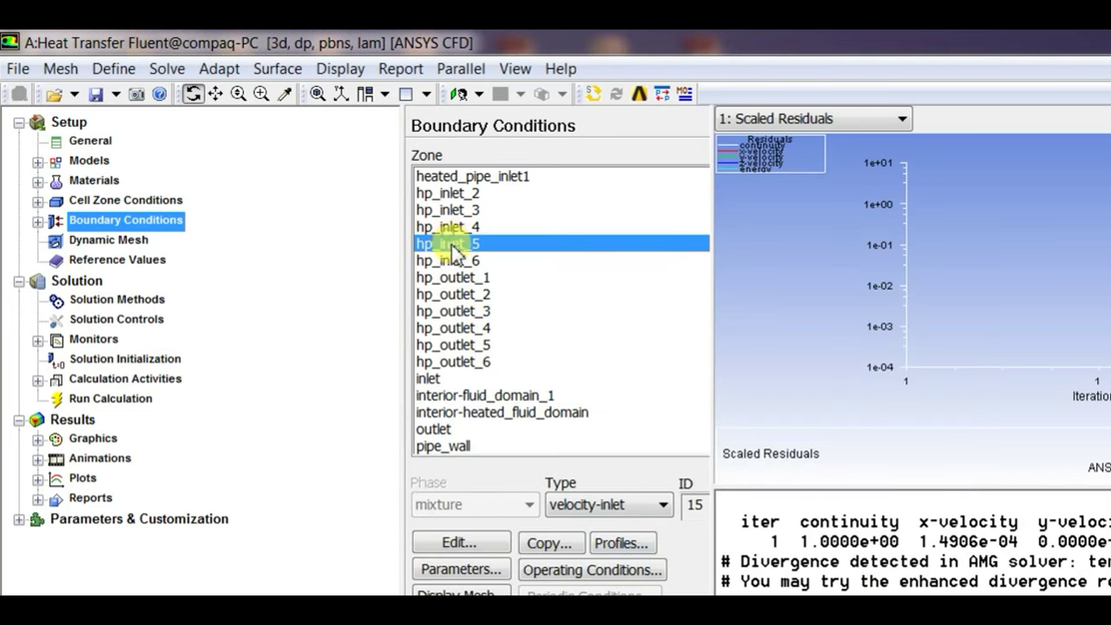
{"action": "double_click", "coordinate": [451, 250]}
{"action": "left_click", "coordinate": [558, 373]}
{"action": "left_click", "coordinate": [677, 560]}
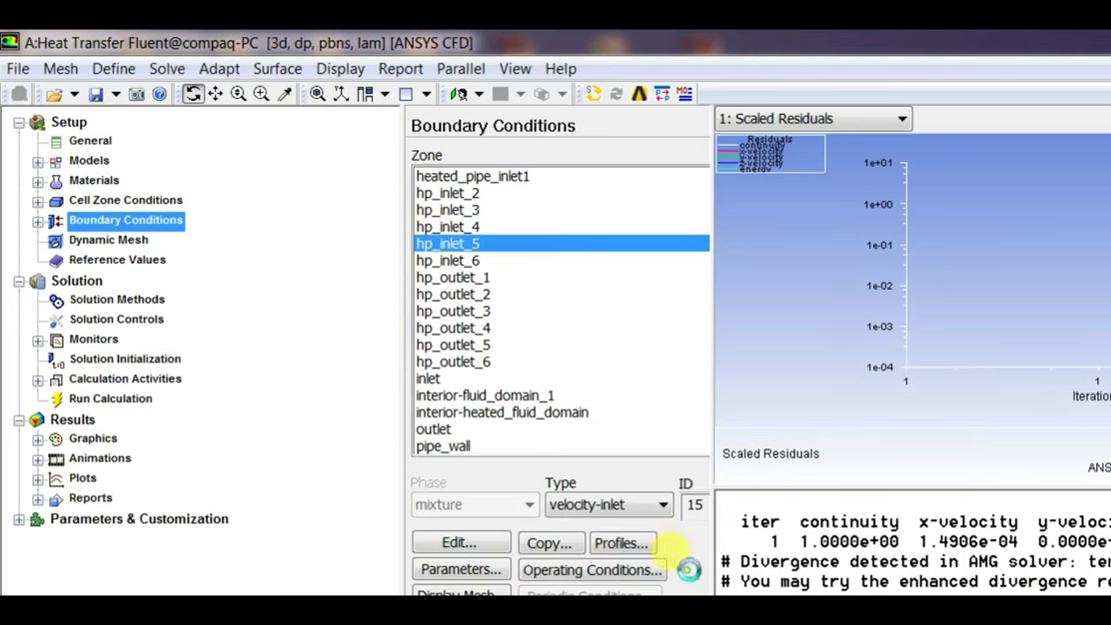
{"action": "double_click", "coordinate": [481, 261]}
{"action": "left_click", "coordinate": [524, 373]}
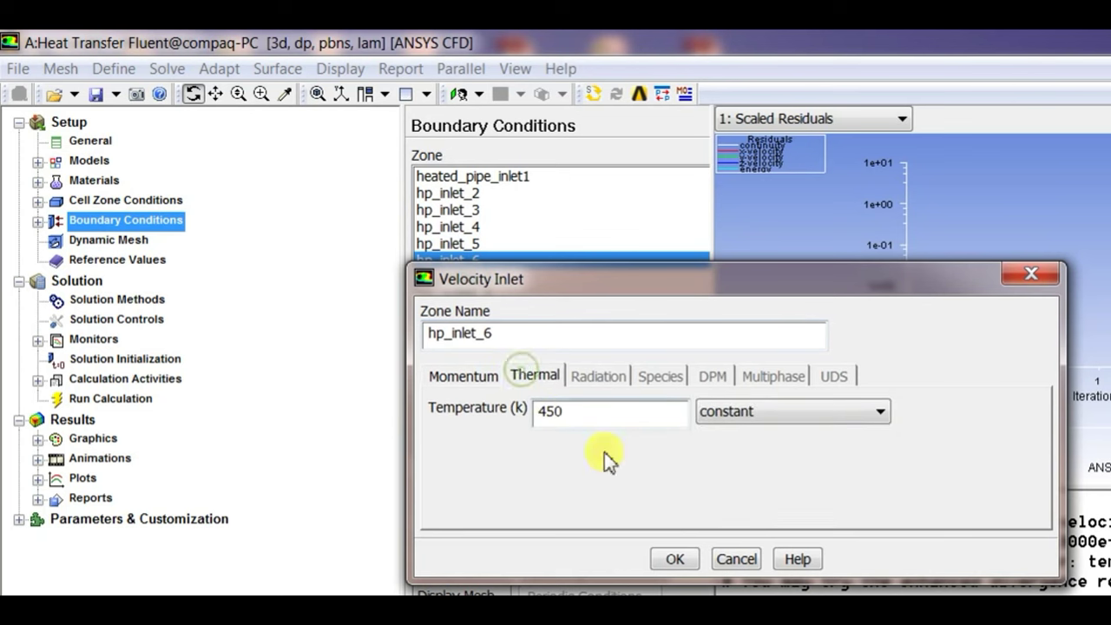
{"action": "left_click", "coordinate": [671, 559]}
Step: Check the definition of hp_outlet_1, change its boundary type to pressure-outlet, and accept the default settings
{"action": "double_click", "coordinate": [455, 278]}
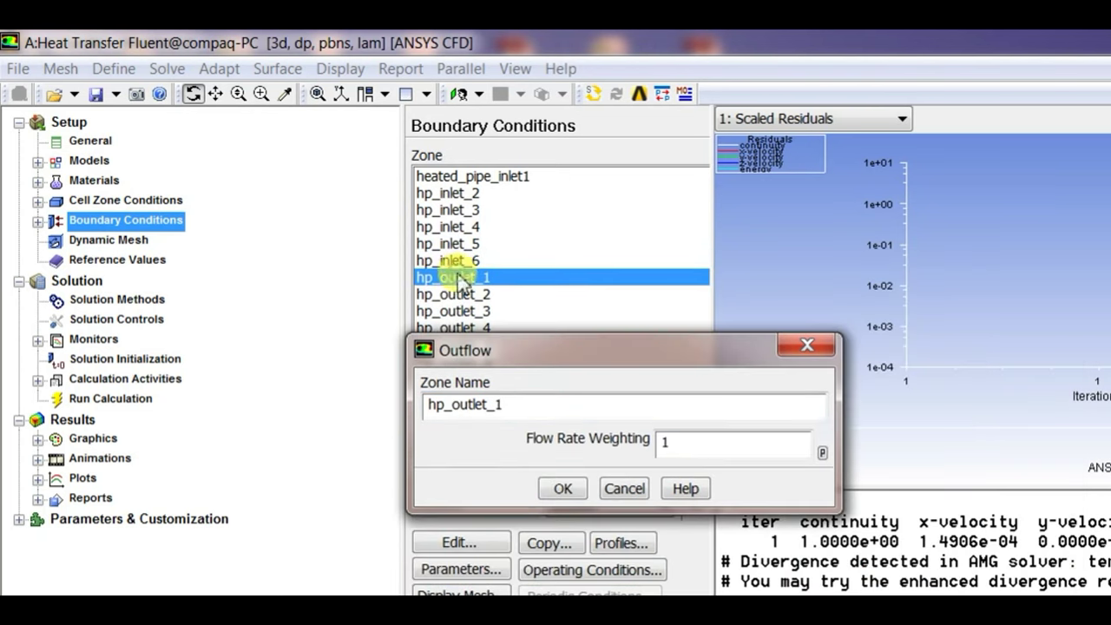
{"action": "left_click", "coordinate": [562, 489]}
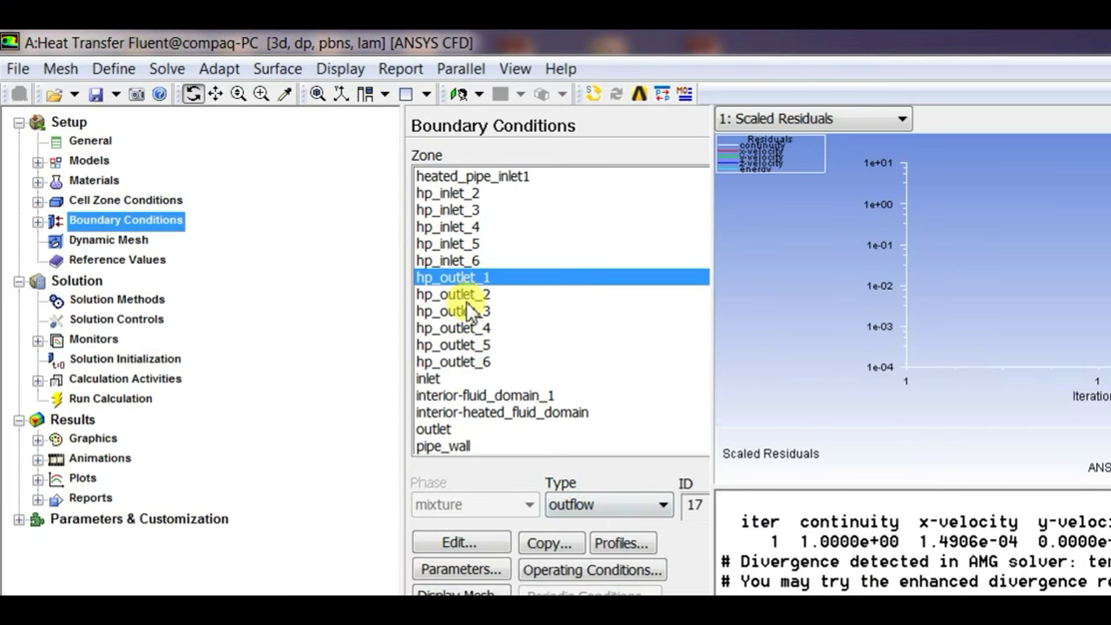
{"action": "left_click", "coordinate": [615, 503]}
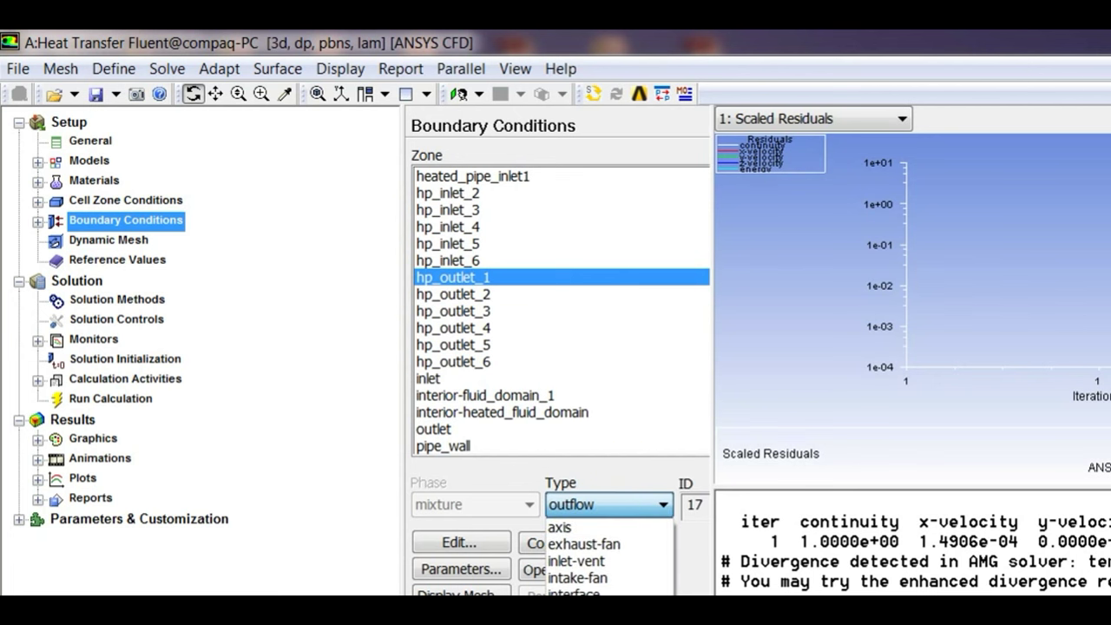
{"action": "key", "text": "Return"}
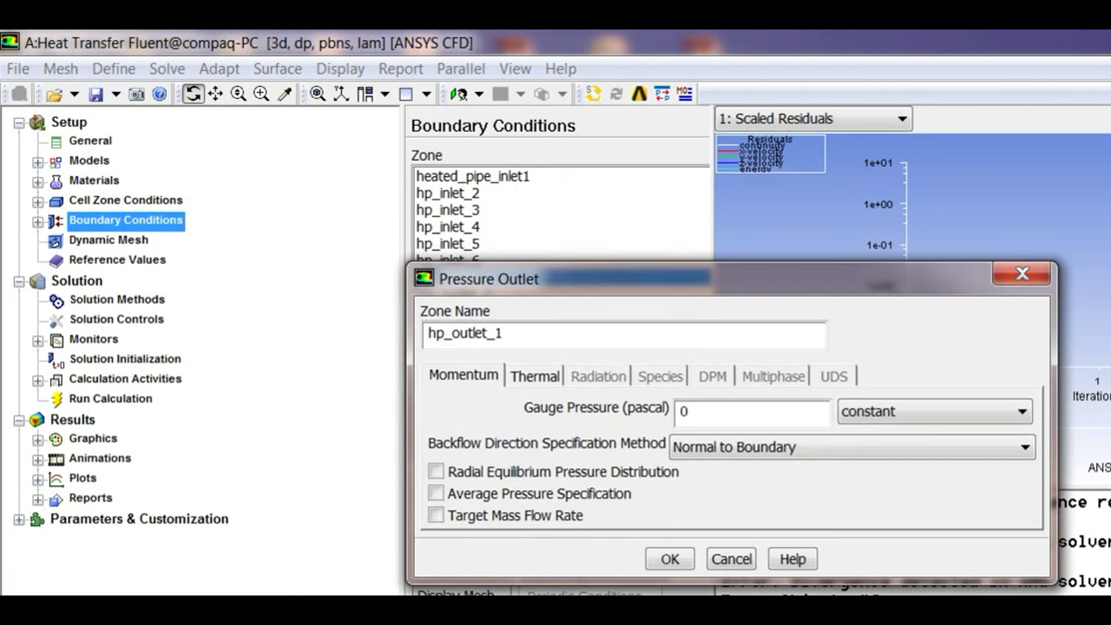
{"action": "left_click", "coordinate": [670, 559]}
Step: Change the boundary type of hp_outlet_2 and hp_outlet_3 to pressure-outlet with the default settings
{"action": "left_click", "coordinate": [458, 293]}
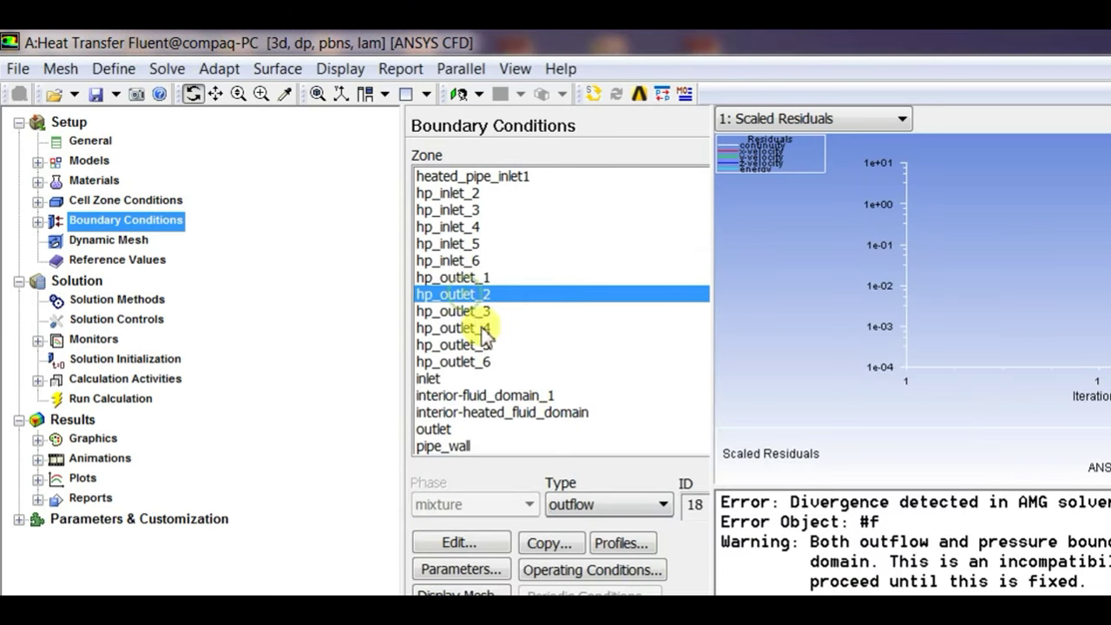
{"action": "left_click", "coordinate": [584, 510]}
{"action": "key", "text": "Return"}
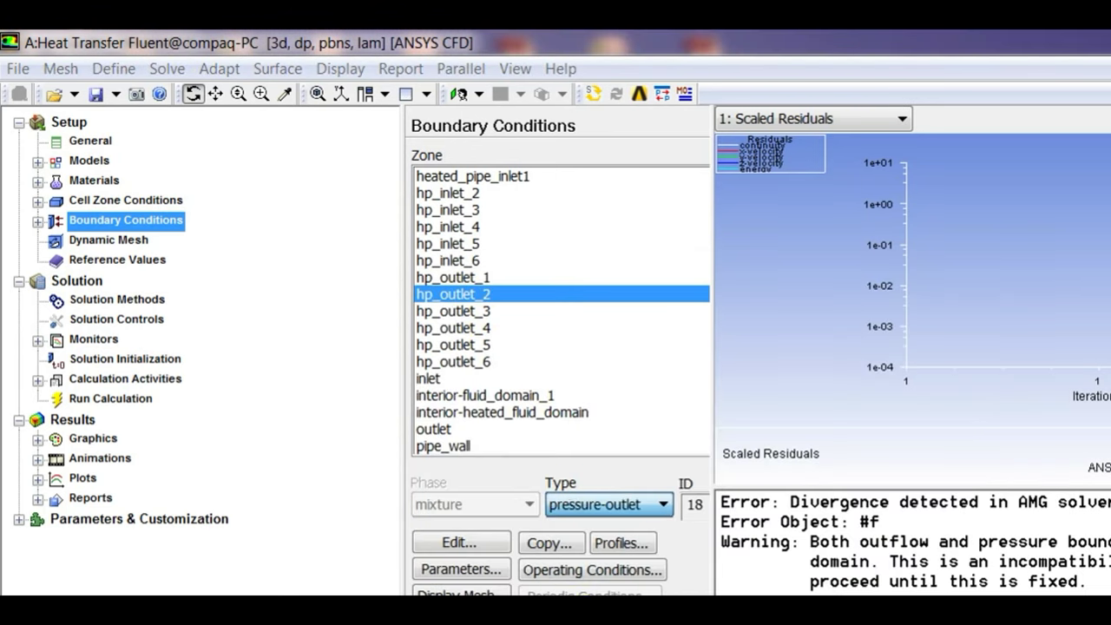
{"action": "left_click", "coordinate": [673, 559]}
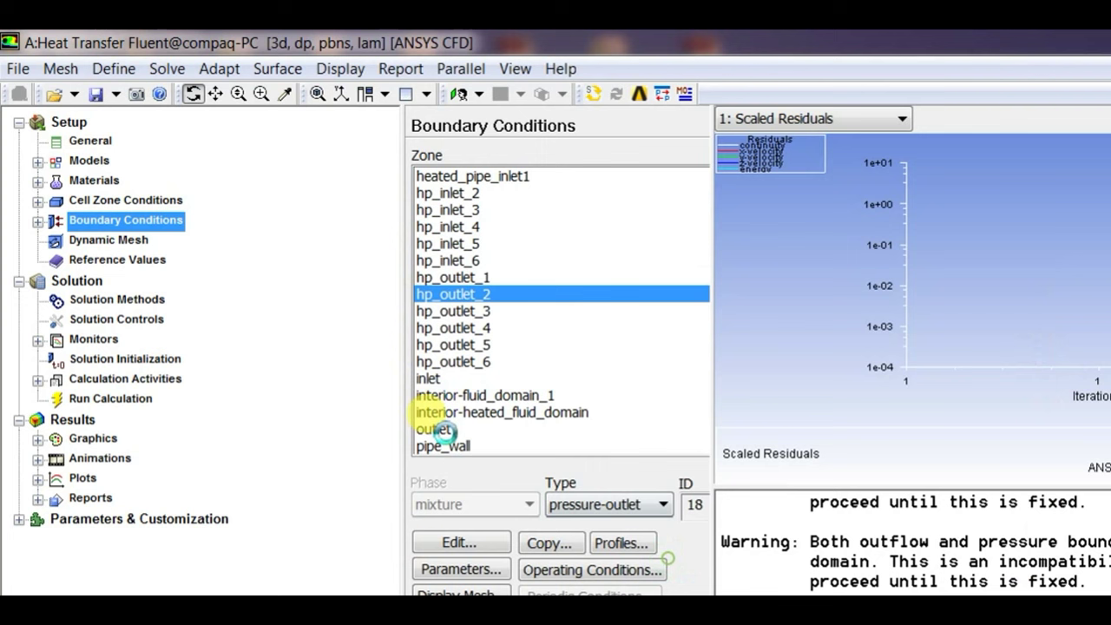
{"action": "left_click", "coordinate": [458, 327]}
{"action": "left_click", "coordinate": [458, 311]}
{"action": "left_click", "coordinate": [607, 504]}
{"action": "scroll", "coordinate": [607, 559], "scroll_direction": "up", "scroll_amount": 5}
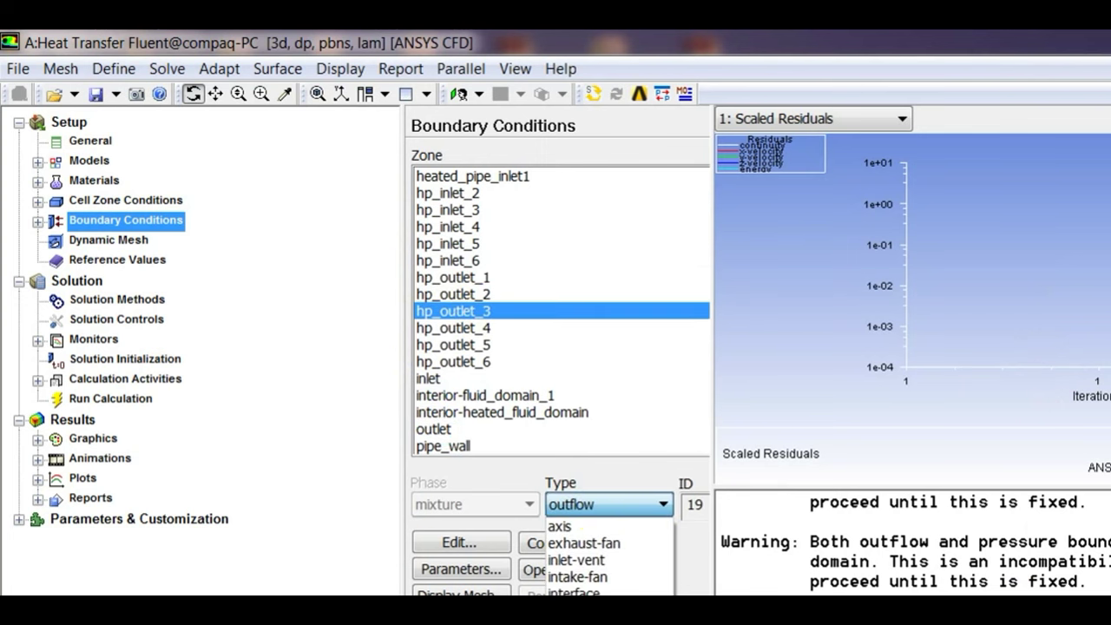
{"action": "key", "text": "Return"}
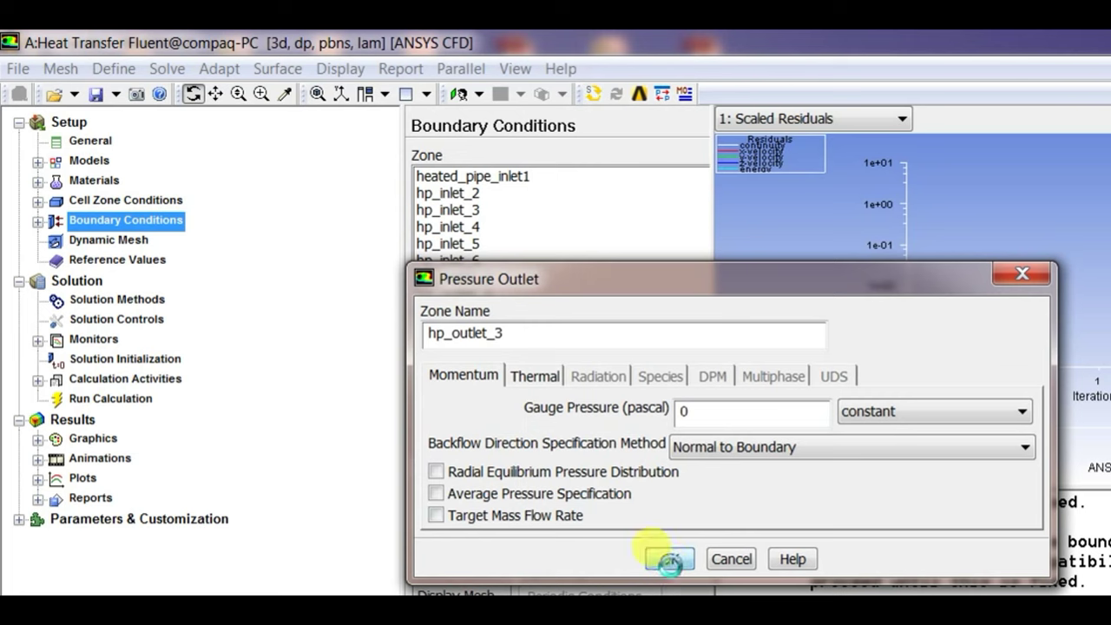
{"action": "left_click", "coordinate": [668, 560]}
Step: Change the boundary type of hp_outlet_4 and hp_outlet_5 to pressure-outlet with the default settings
{"action": "left_click", "coordinate": [484, 329]}
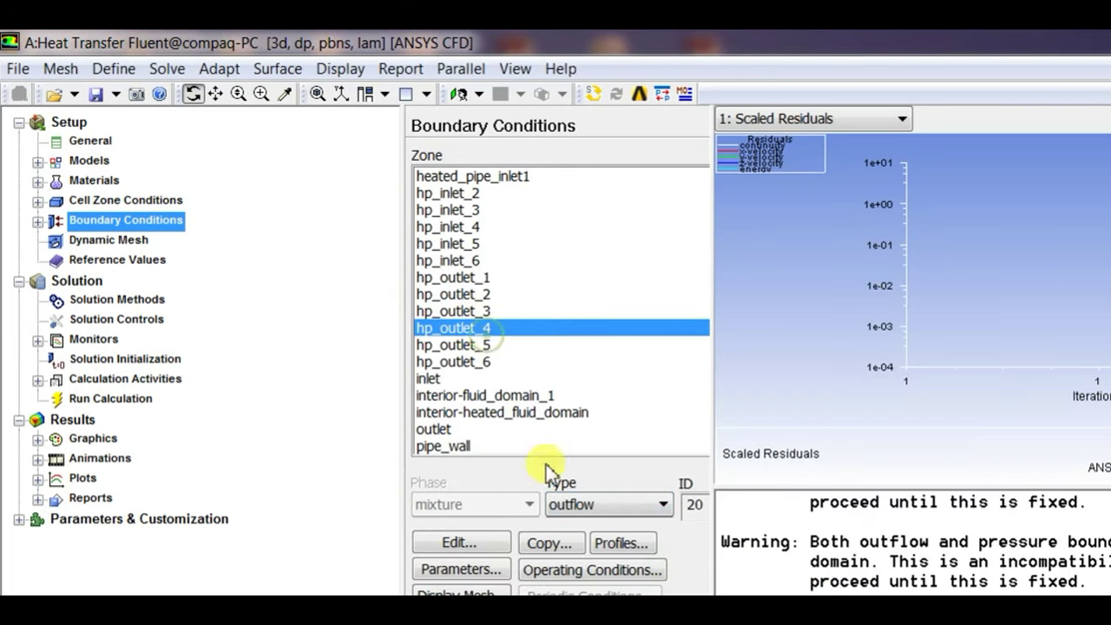
{"action": "left_click", "coordinate": [596, 507]}
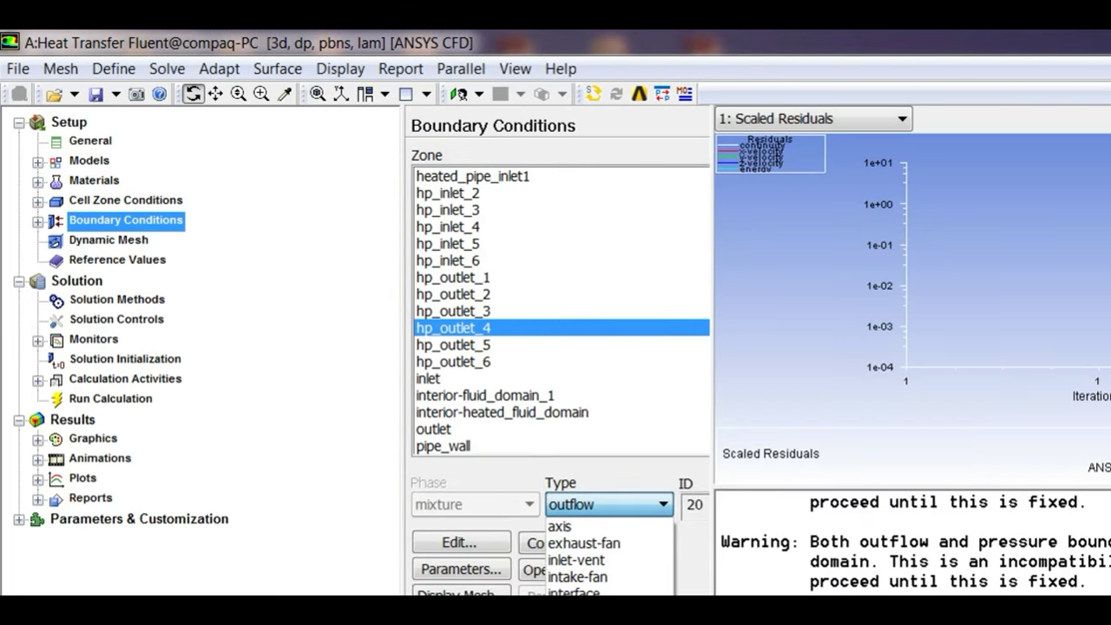
{"action": "left_click", "coordinate": [602, 524]}
{"action": "left_click", "coordinate": [670, 558]}
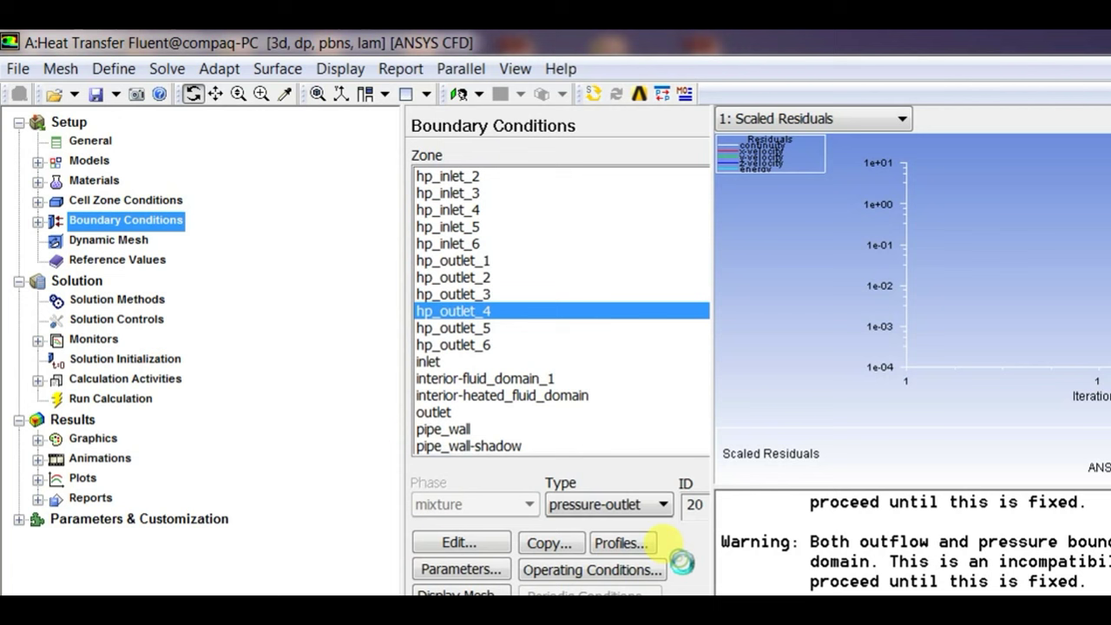
{"action": "left_click", "coordinate": [468, 328]}
{"action": "left_click", "coordinate": [596, 503]}
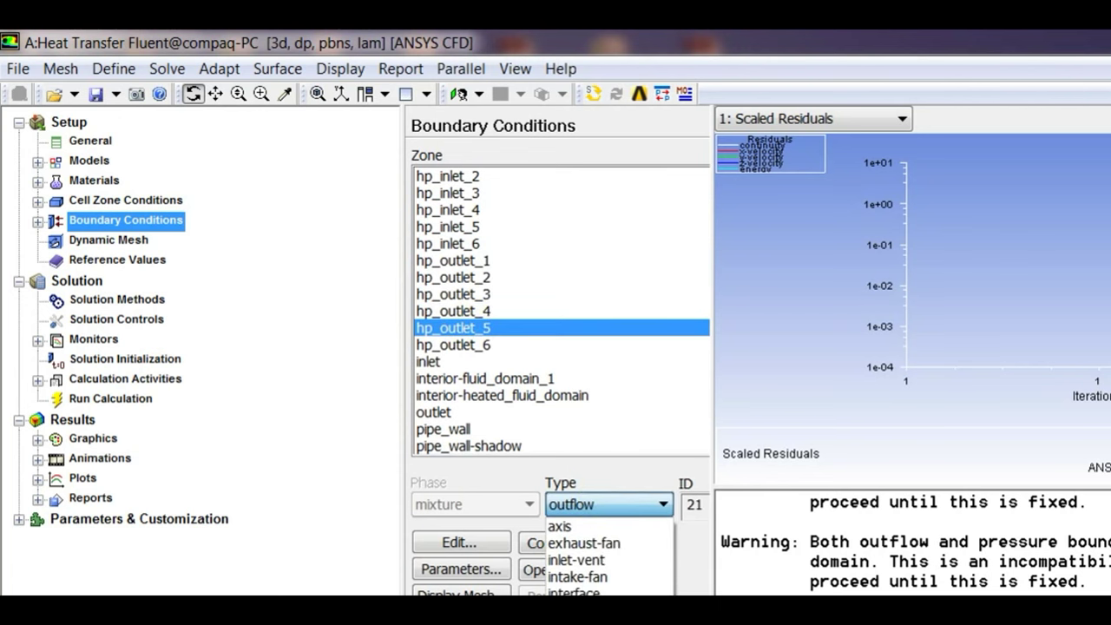
{"action": "left_click", "coordinate": [602, 525]}
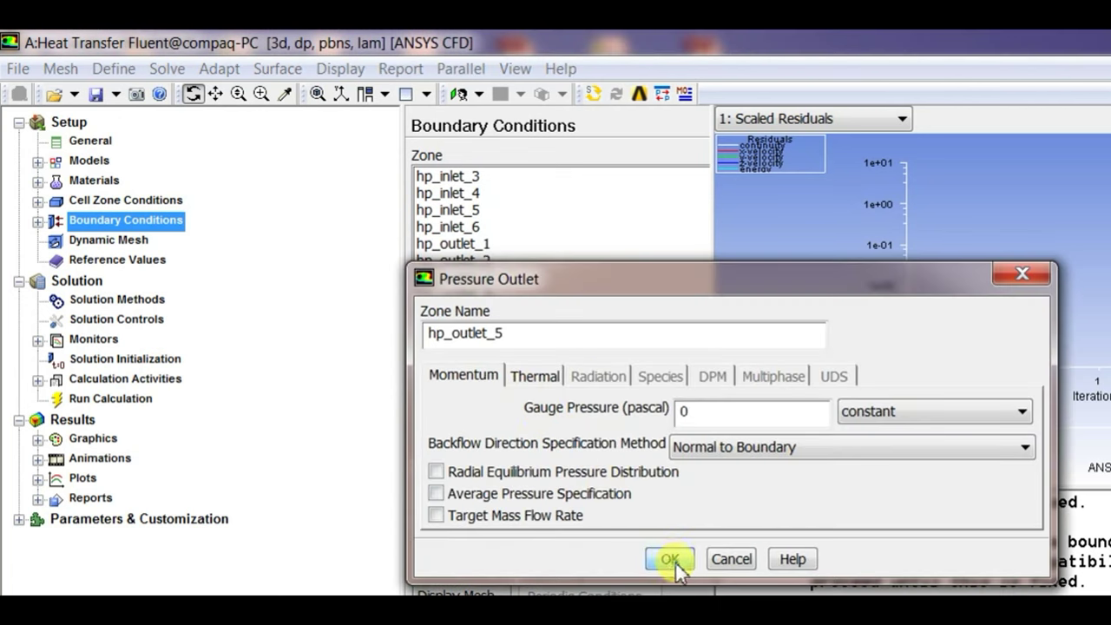
{"action": "left_click", "coordinate": [673, 562]}
Step: Change the boundary type of hp_outlet_6 and the outlet zone to pressure-outlet with the default settings
{"action": "left_click", "coordinate": [458, 328]}
{"action": "left_click", "coordinate": [581, 503]}
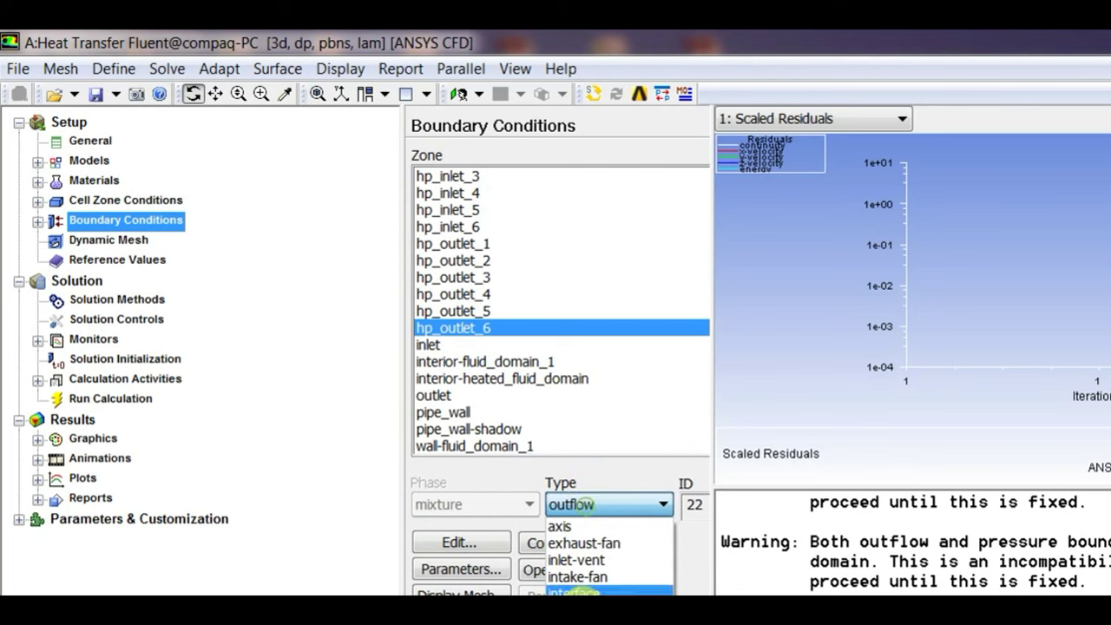
{"action": "left_click", "coordinate": [602, 525]}
{"action": "left_click", "coordinate": [666, 559]}
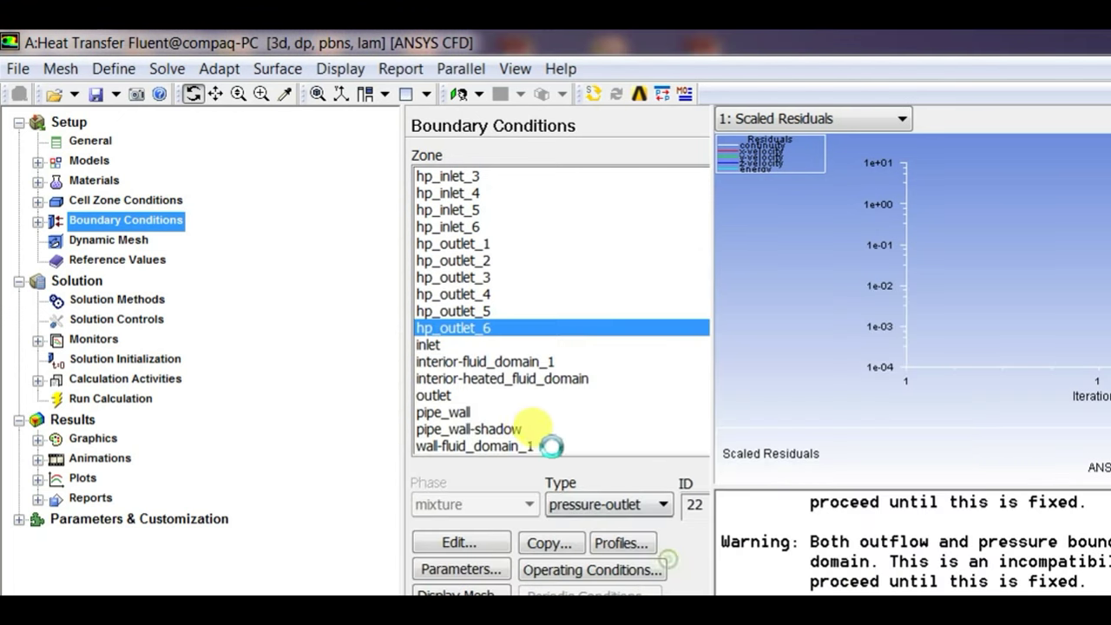
{"action": "left_click", "coordinate": [468, 395]}
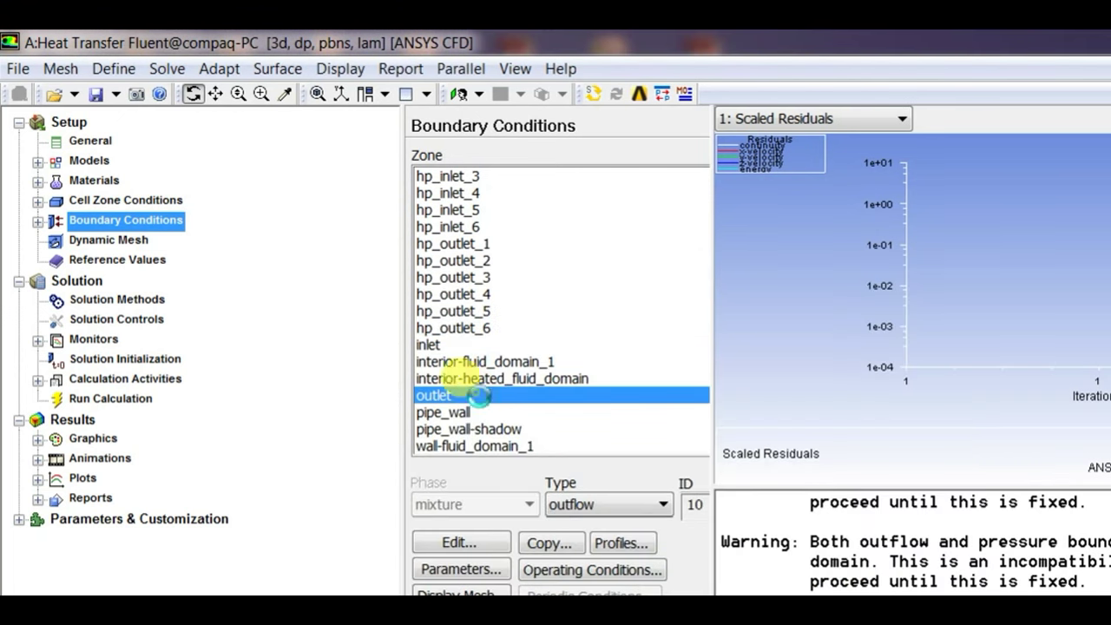
{"action": "left_click", "coordinate": [581, 503]}
{"action": "left_click", "coordinate": [603, 525]}
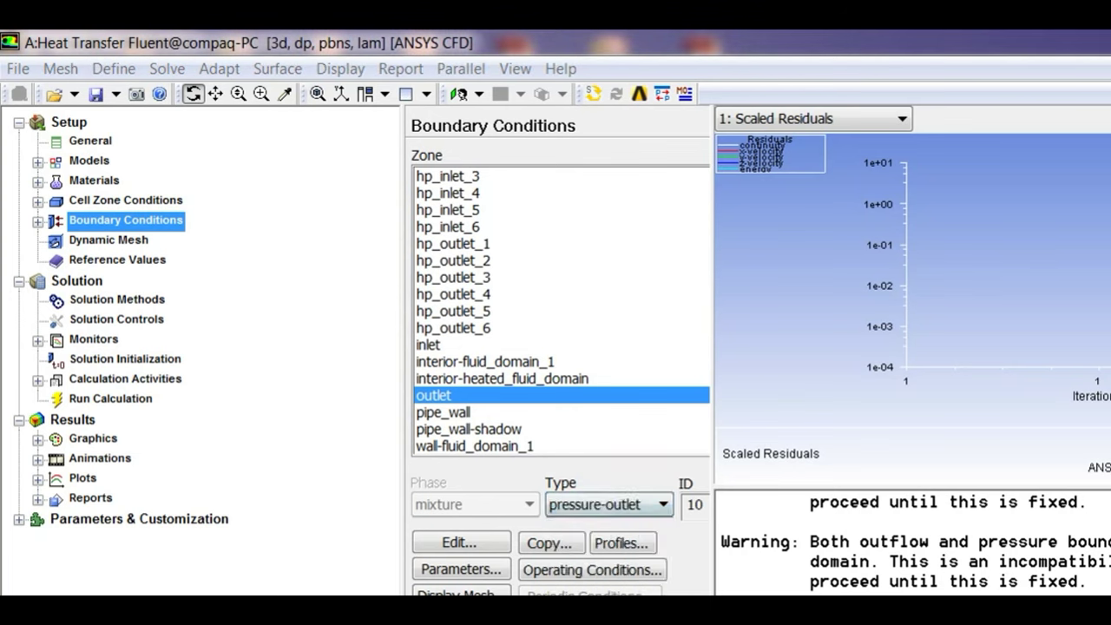
{"action": "left_click", "coordinate": [664, 558]}
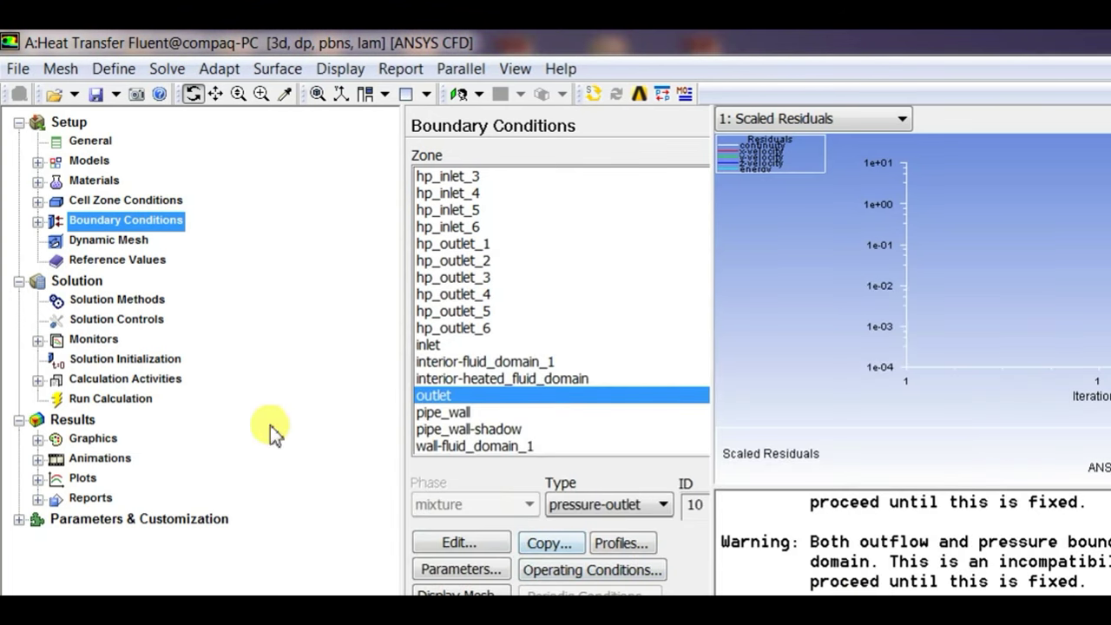
Step: In the solution methods, set the spatial discretization gradient to Green-Gauss Cell Based
{"action": "left_click", "coordinate": [139, 299]}
{"action": "left_click", "coordinate": [455, 203]}
{"action": "left_click", "coordinate": [382, 194]}
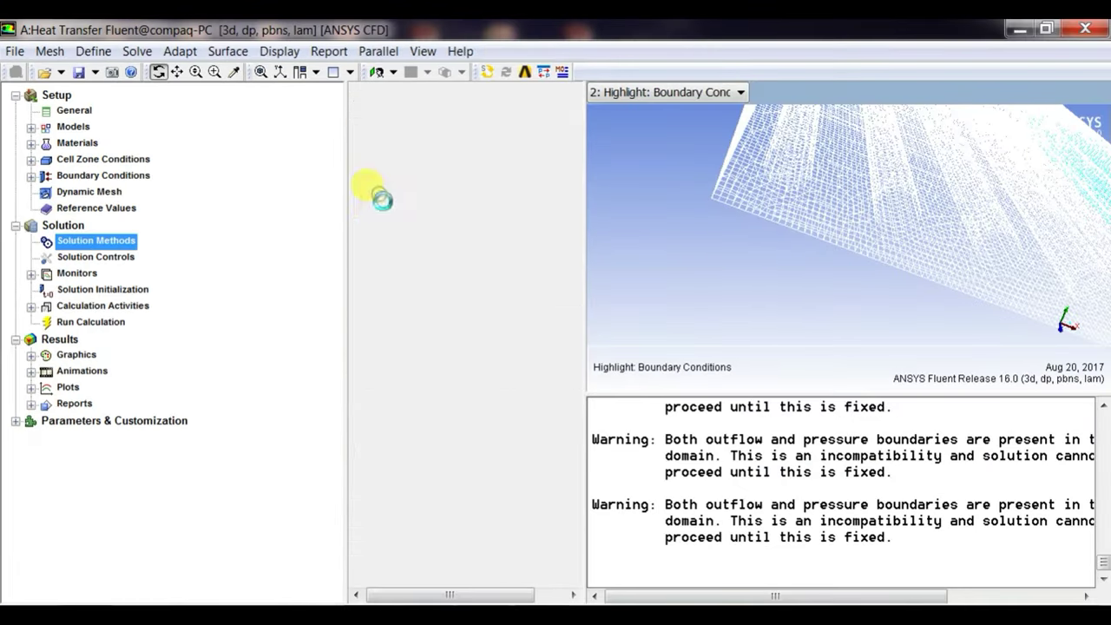
{"action": "left_click", "coordinate": [392, 271]}
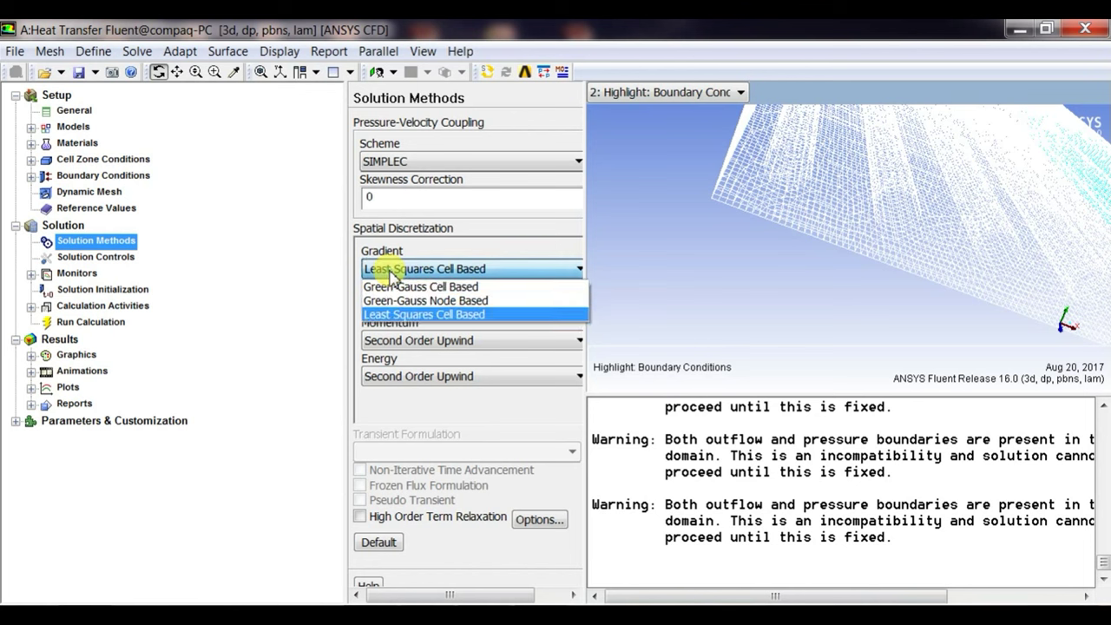
{"action": "left_click", "coordinate": [392, 286]}
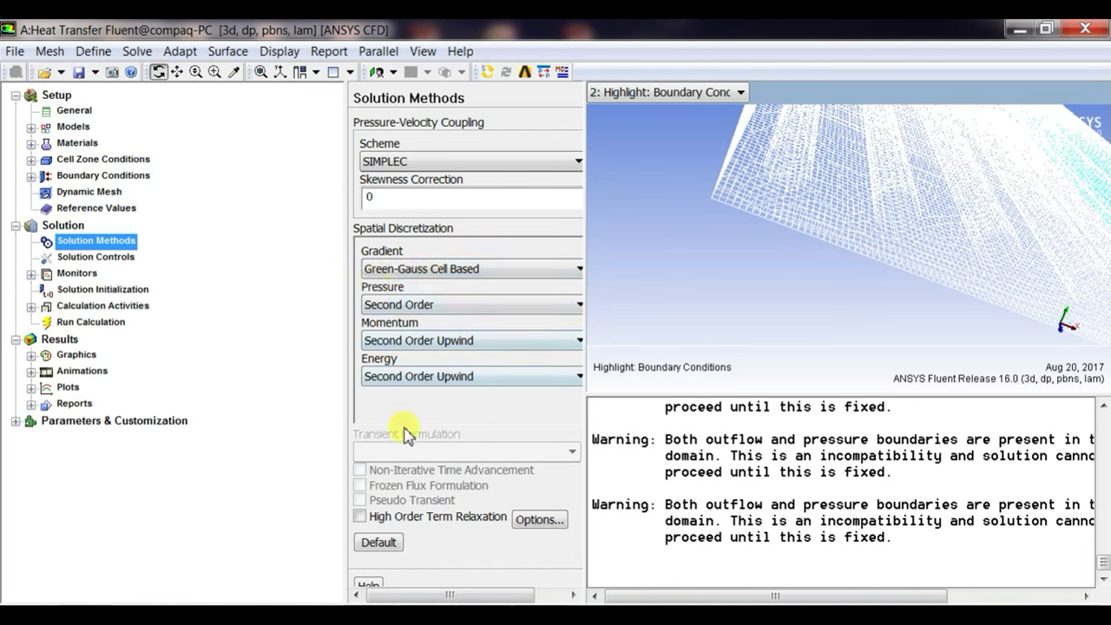
{"action": "right_click", "coordinate": [958, 198]}
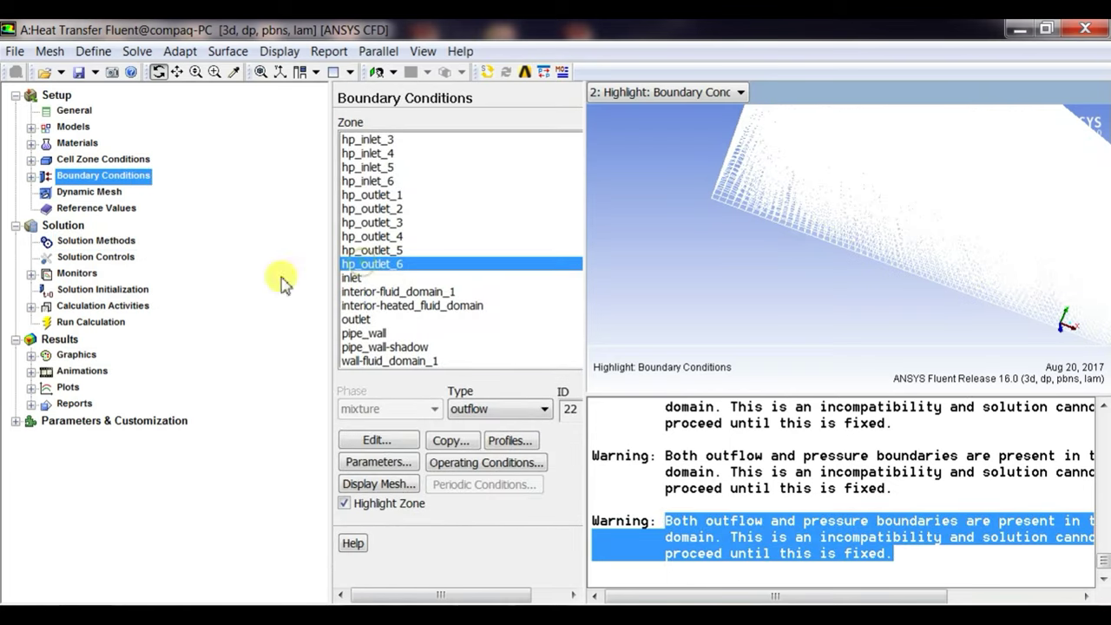
{"action": "left_click", "coordinate": [102, 289]}
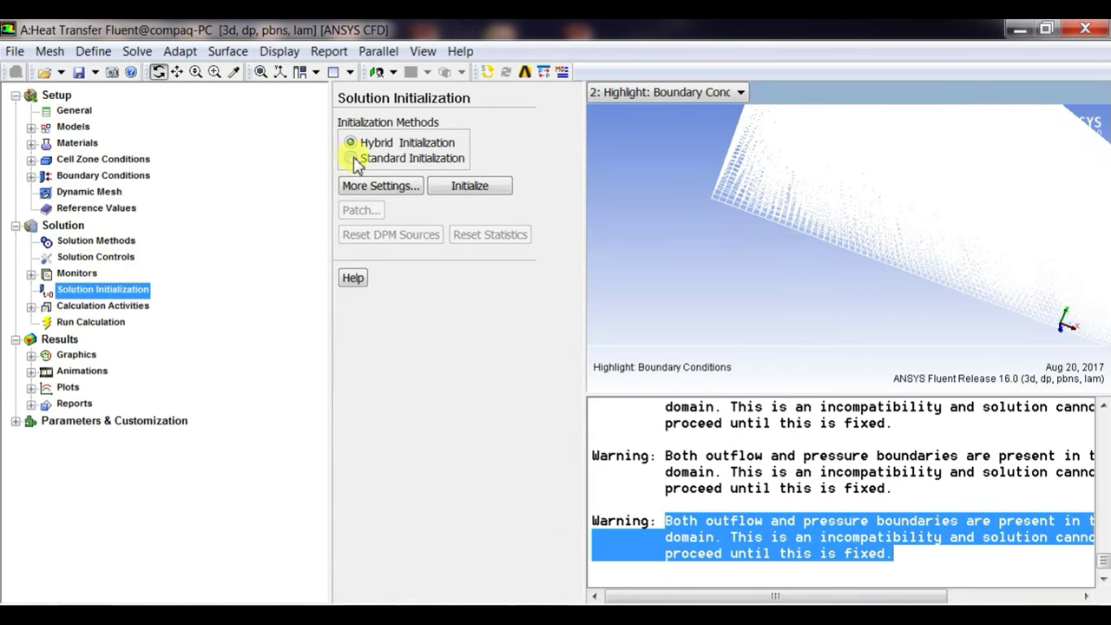
Step: Set the residual monitors' absolute convergence criteria for continuity and the x, y and z velocities to 1e-06
{"action": "left_click", "coordinate": [76, 272]}
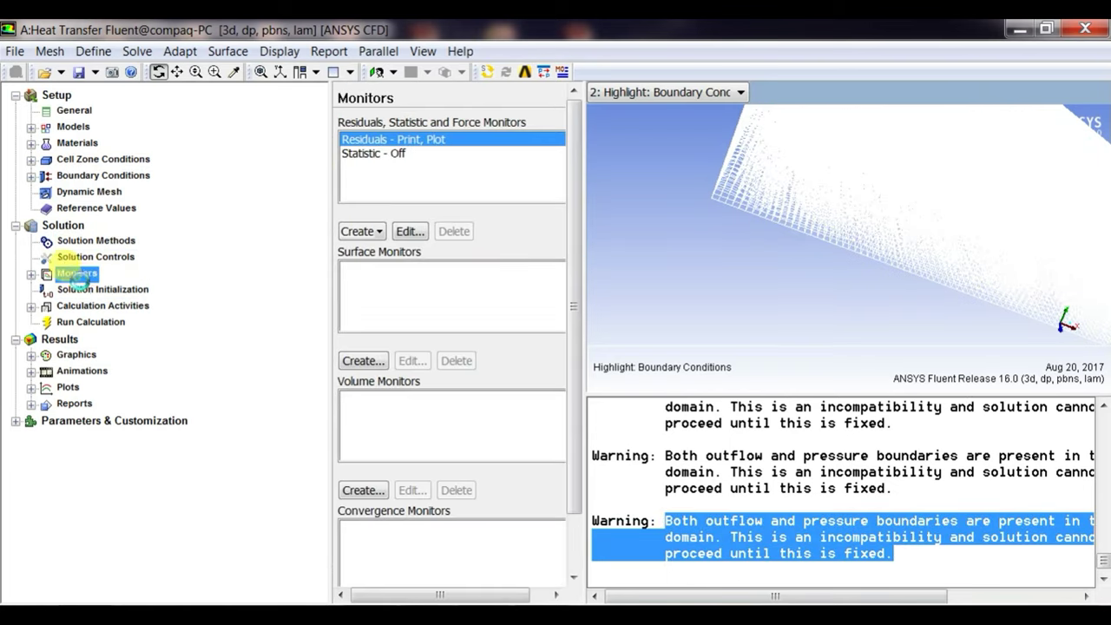
{"action": "double_click", "coordinate": [384, 141]}
{"action": "scroll", "coordinate": [899, 301], "scroll_direction": "down", "scroll_amount": 1}
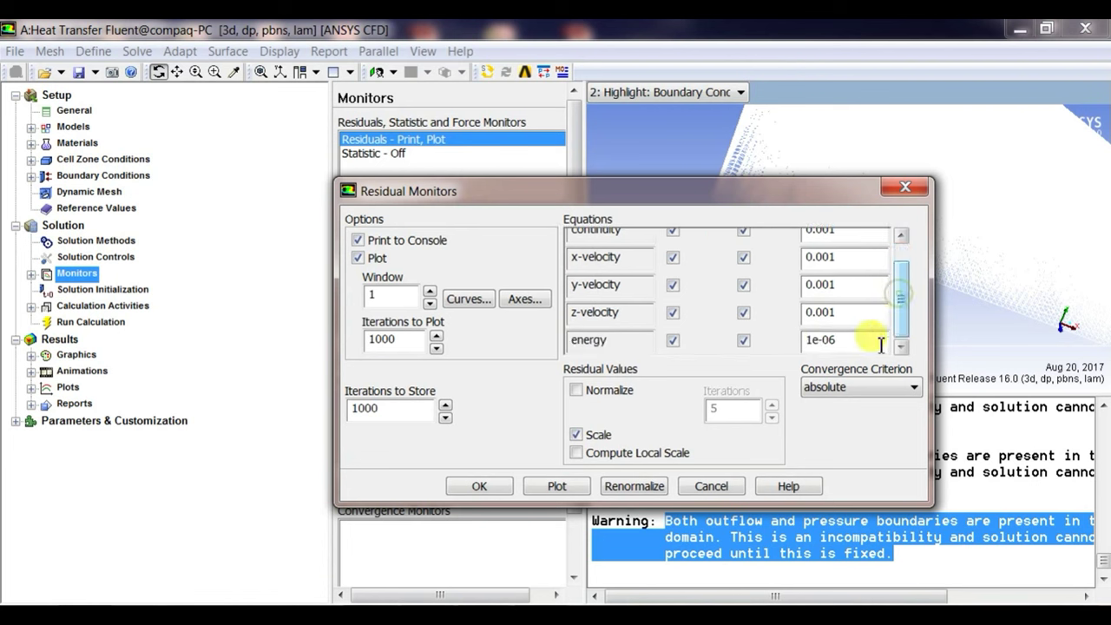
{"action": "left_click_drag", "start_coordinate": [873, 342], "coordinate": [778, 347]}
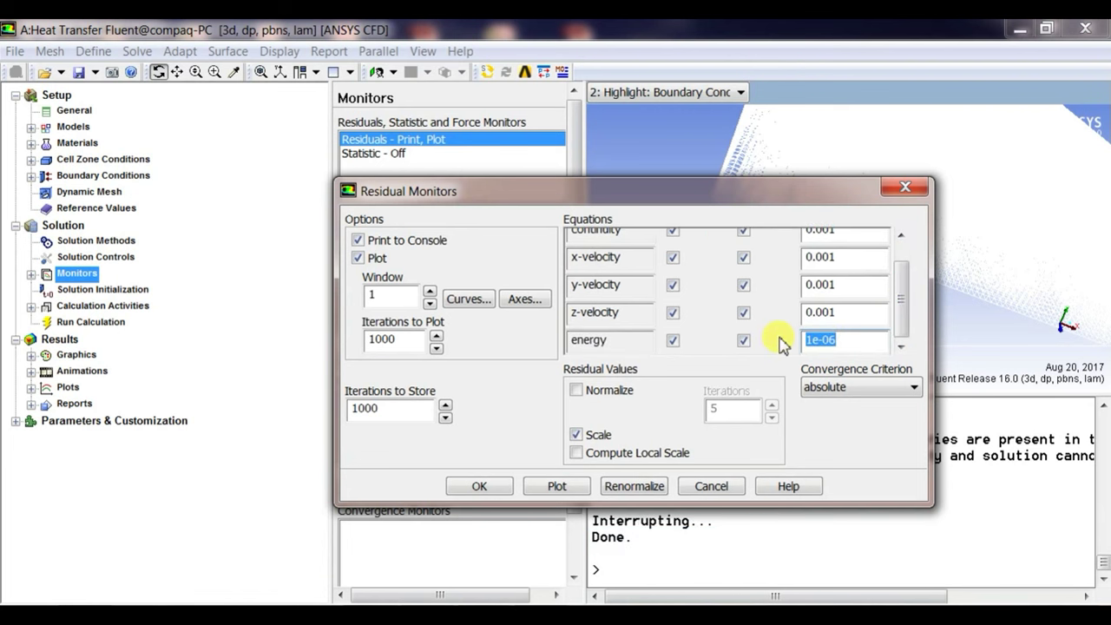
{"action": "key", "text": "BackSpace"}
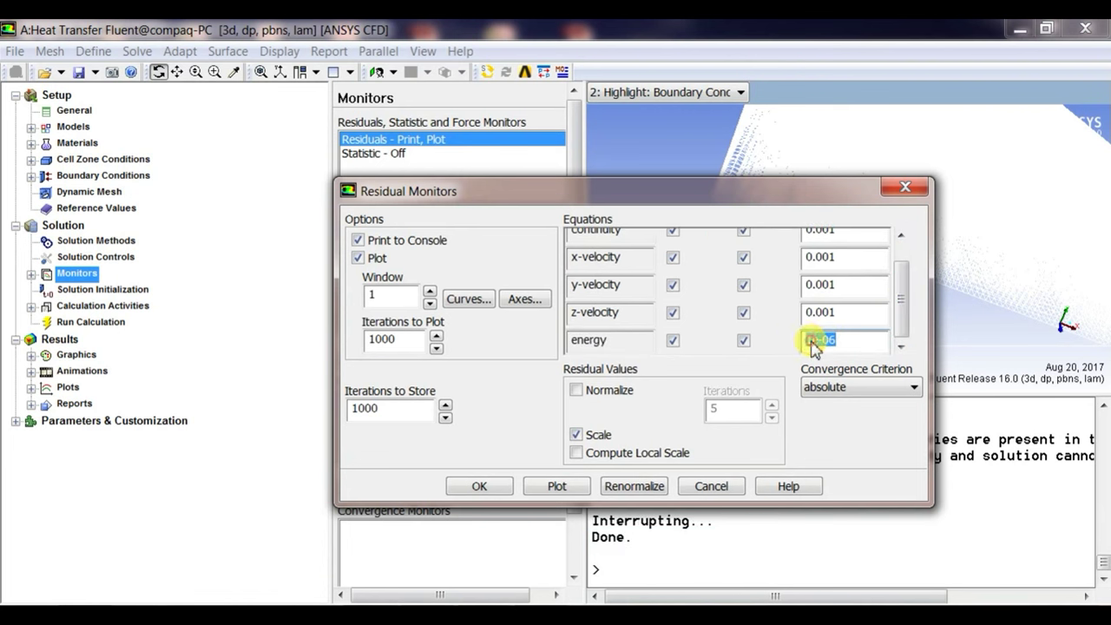
{"action": "right_click", "coordinate": [820, 341]}
{"action": "left_click", "coordinate": [850, 394]}
{"action": "left_click_drag", "start_coordinate": [847, 314], "coordinate": [791, 319]}
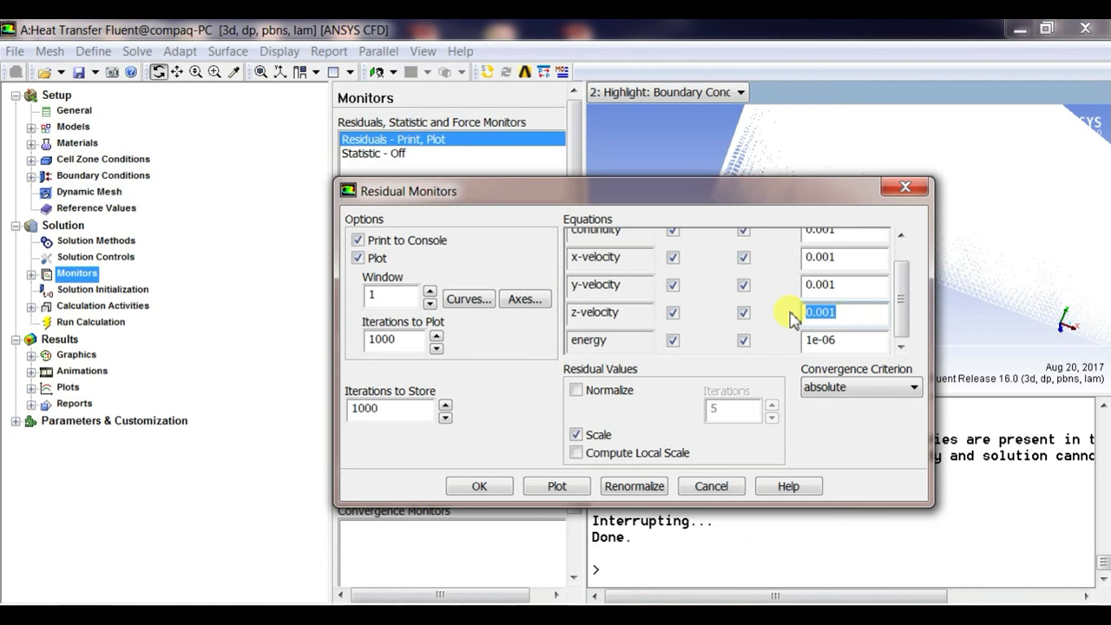
{"action": "left_click_drag", "start_coordinate": [846, 286], "coordinate": [769, 287]}
{"action": "key", "text": "ctrl+v"}
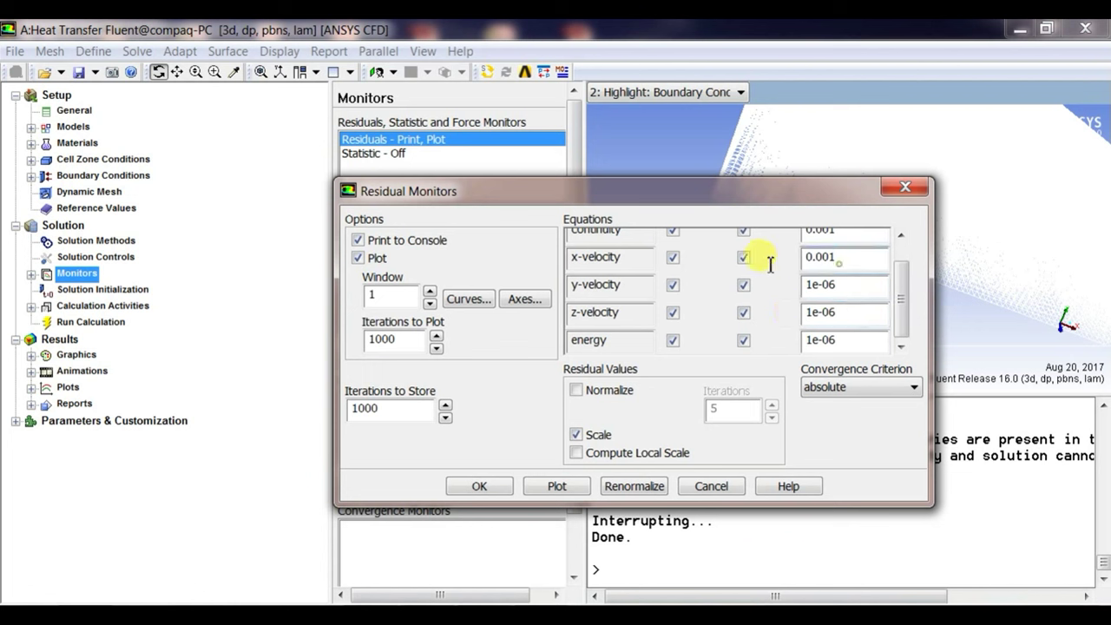
{"action": "left_click_drag", "start_coordinate": [905, 297], "coordinate": [762, 258]}
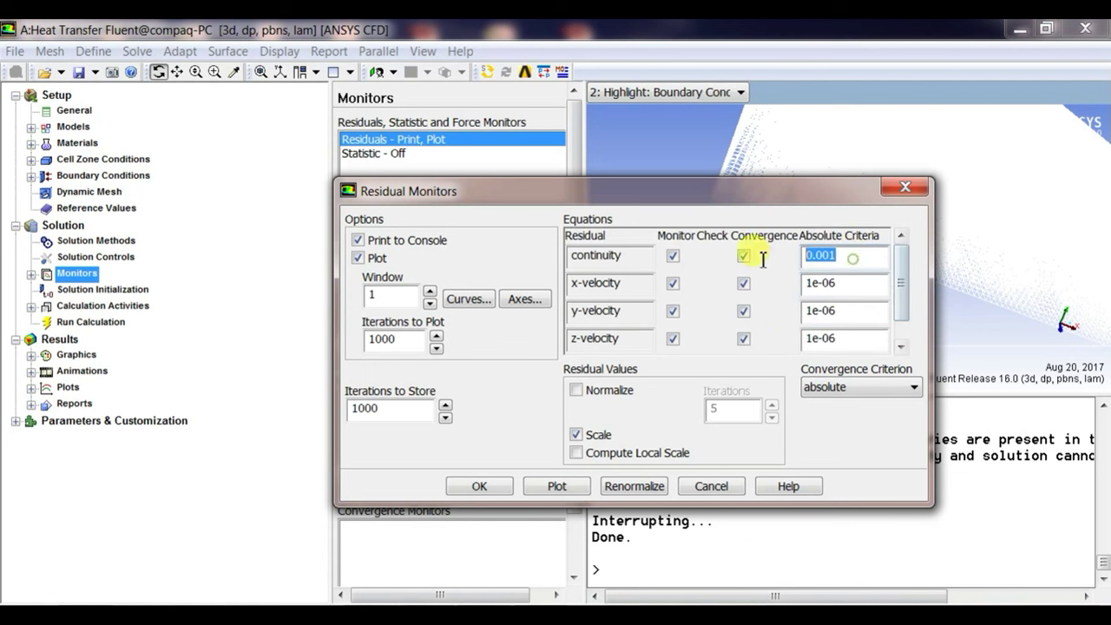
{"action": "left_click", "coordinate": [511, 482]}
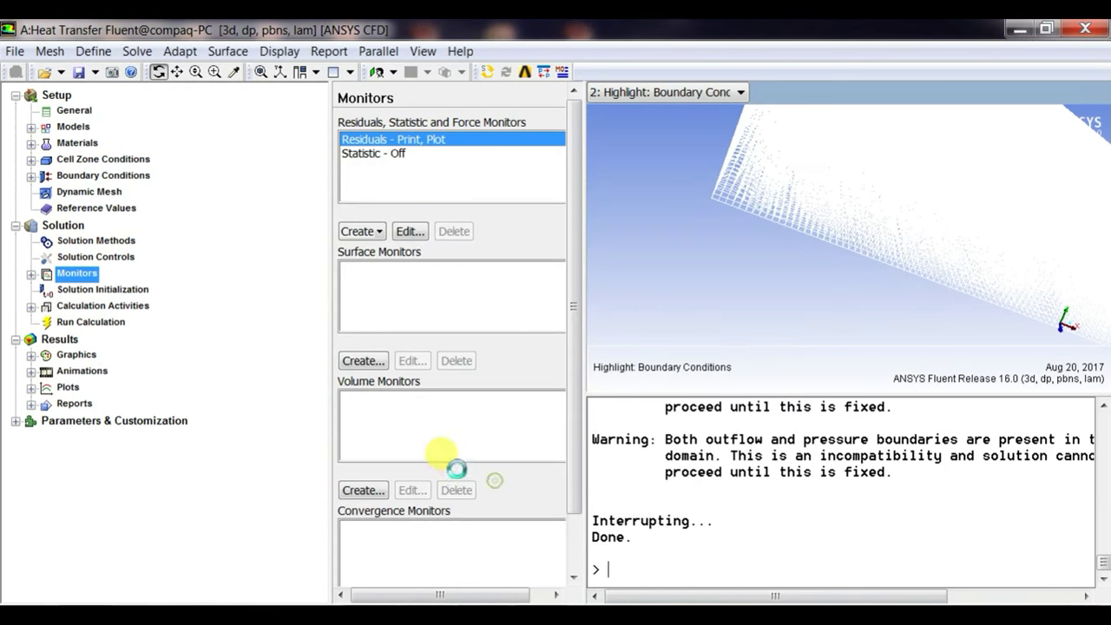
Step: Initialize the solution with Standard Initialization computed from all-zones, discarding the current unsaved data
{"action": "left_click", "coordinate": [109, 291]}
{"action": "left_click", "coordinate": [356, 161]}
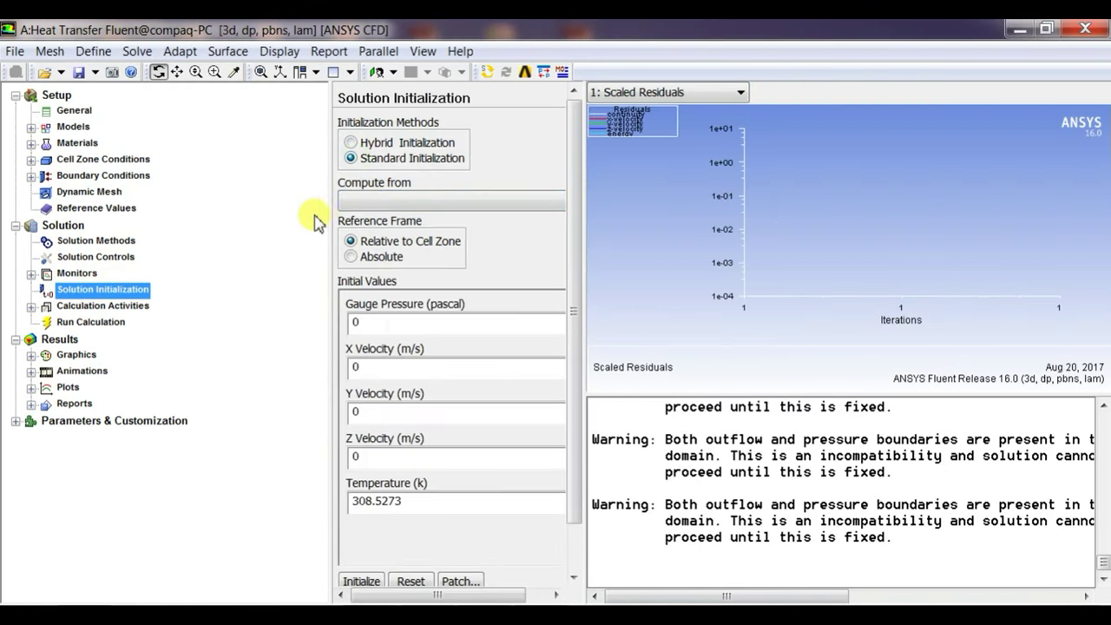
{"action": "left_click", "coordinate": [347, 200]}
{"action": "left_click", "coordinate": [351, 221]}
{"action": "left_click", "coordinate": [361, 579]}
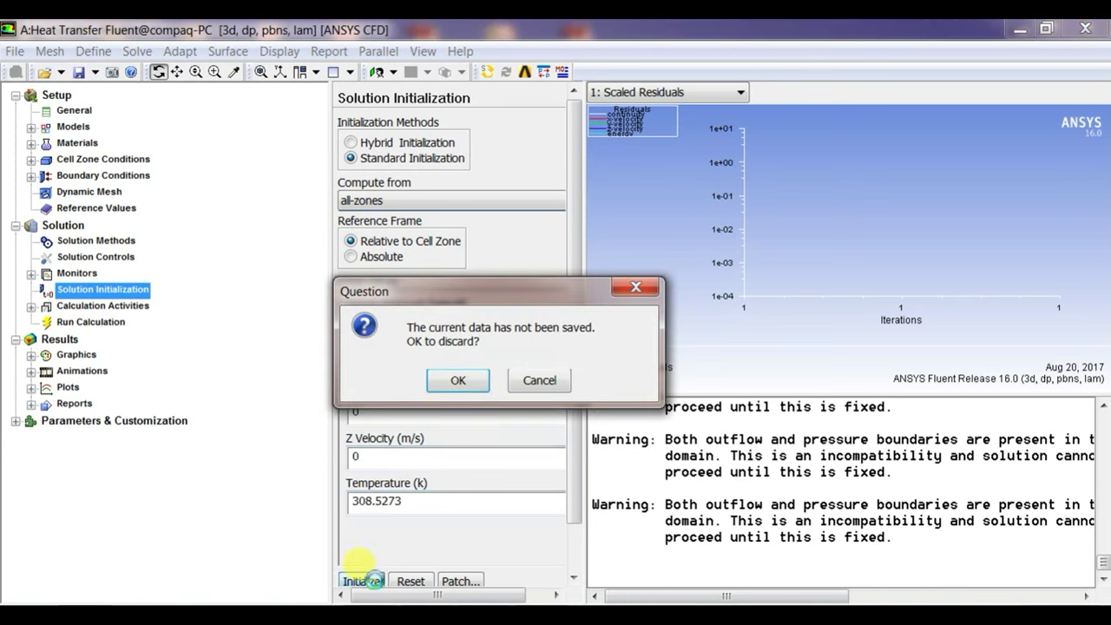
{"action": "left_click", "coordinate": [445, 388]}
Step: Run the calculation with 1000 iterations and save the project once it completes
{"action": "left_click", "coordinate": [91, 322]}
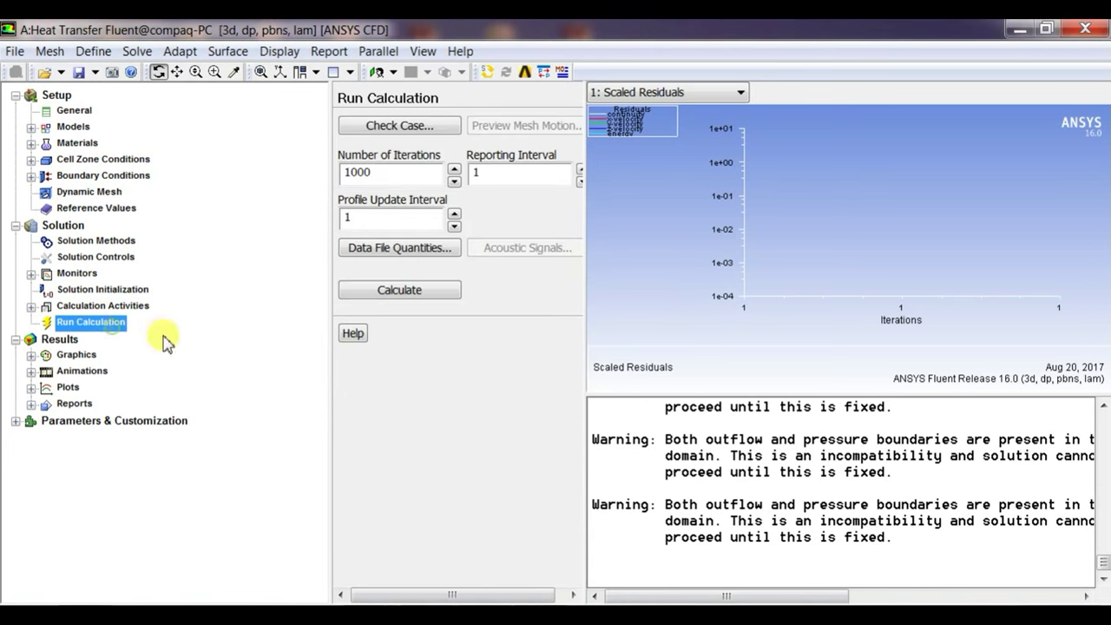
{"action": "left_click", "coordinate": [371, 290]}
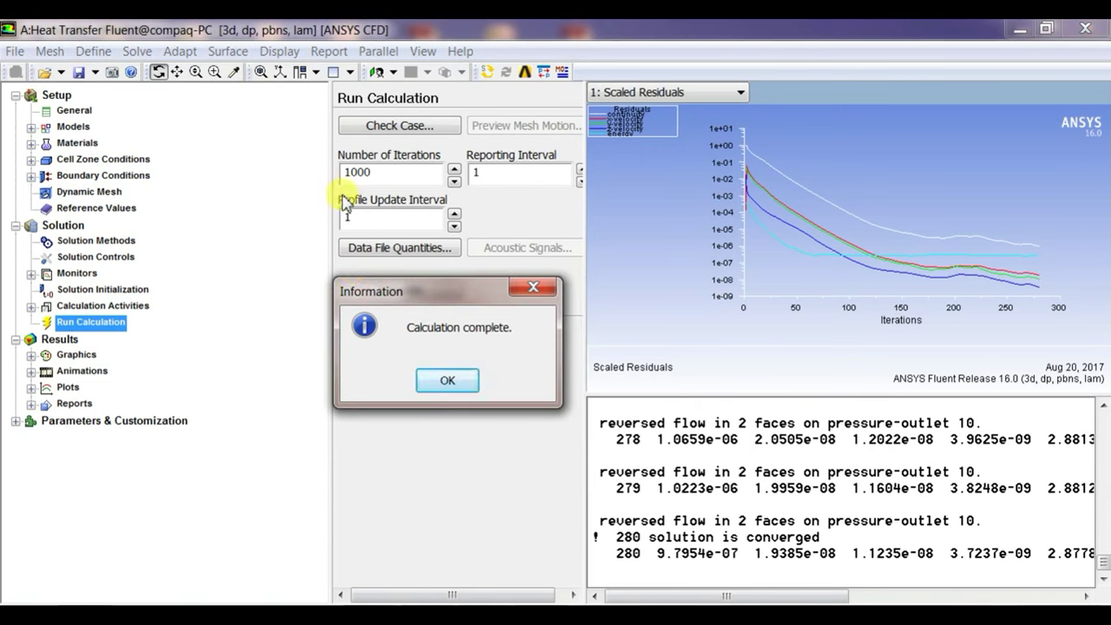
{"action": "left_click", "coordinate": [447, 382]}
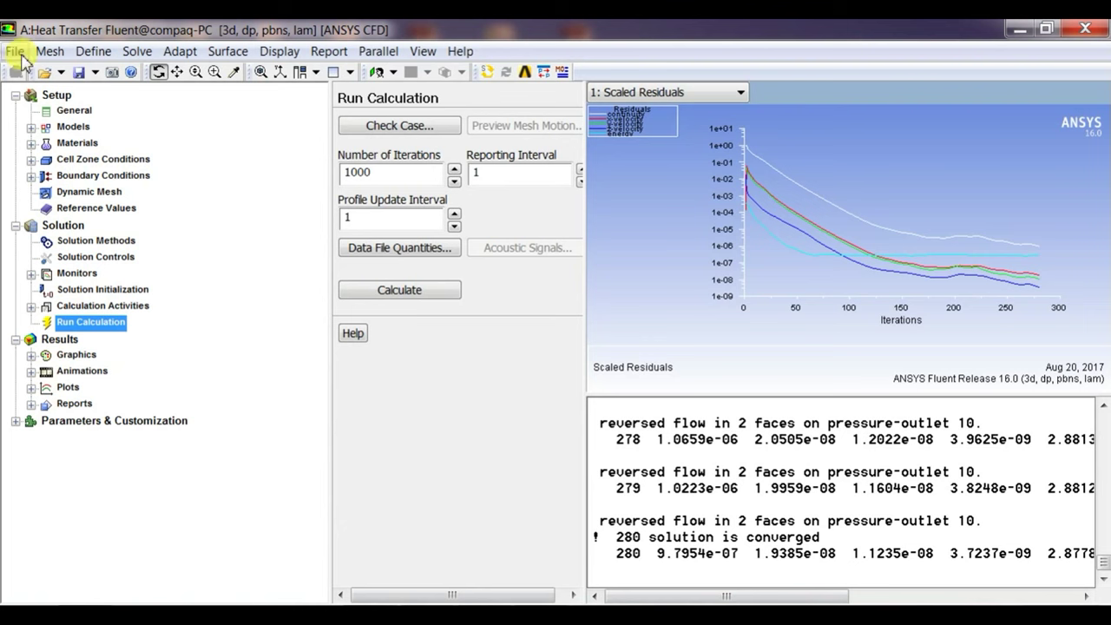
{"action": "left_click", "coordinate": [14, 51]}
{"action": "left_click", "coordinate": [62, 93]}
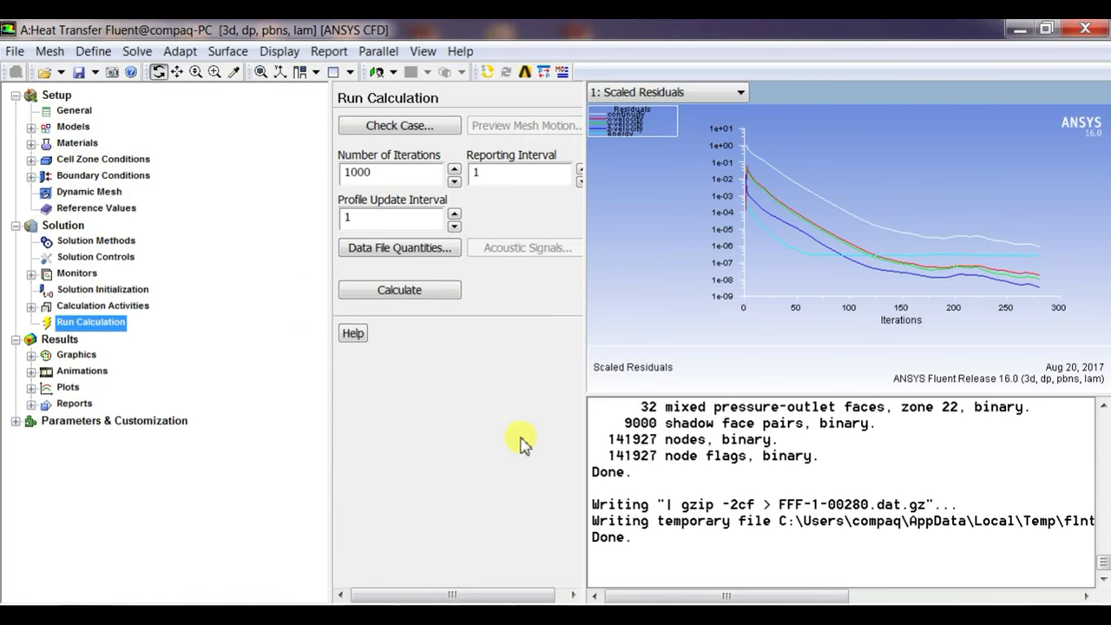
Step: Close Fluent and open the Heat Transfer system's Results in CFD-Post from Workbench
{"action": "left_click", "coordinate": [1084, 28]}
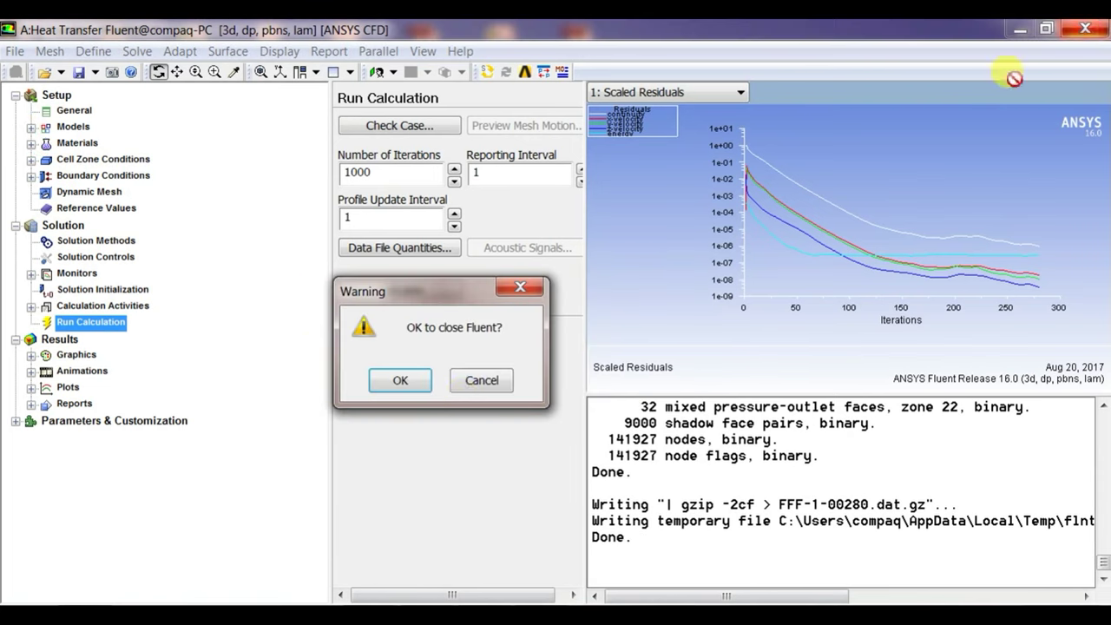
{"action": "left_click", "coordinate": [400, 380]}
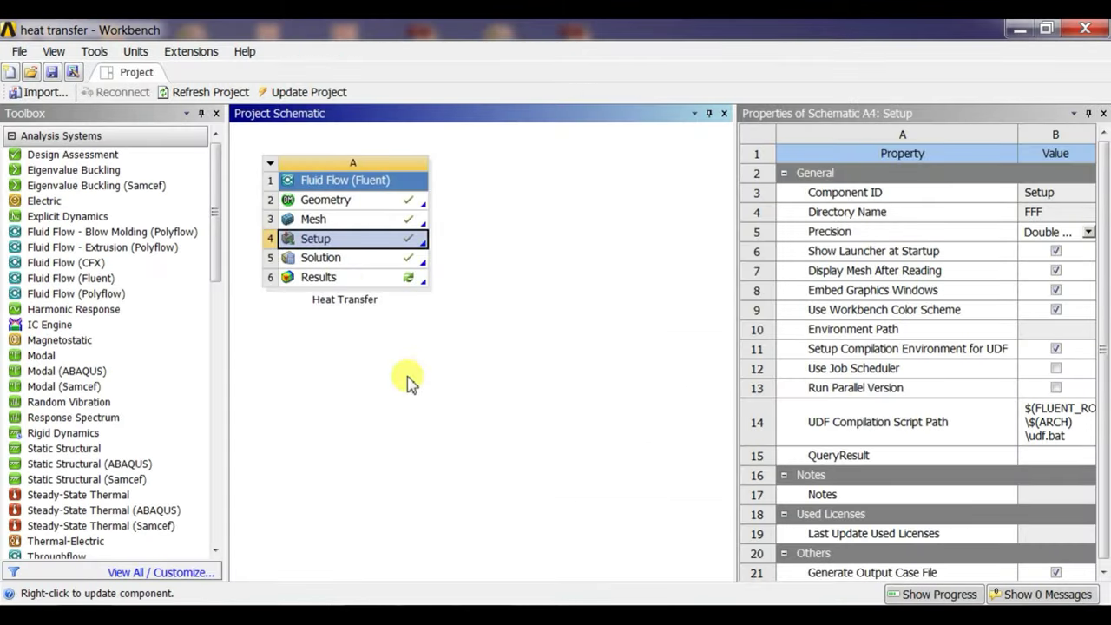
{"action": "double_click", "coordinate": [358, 281]}
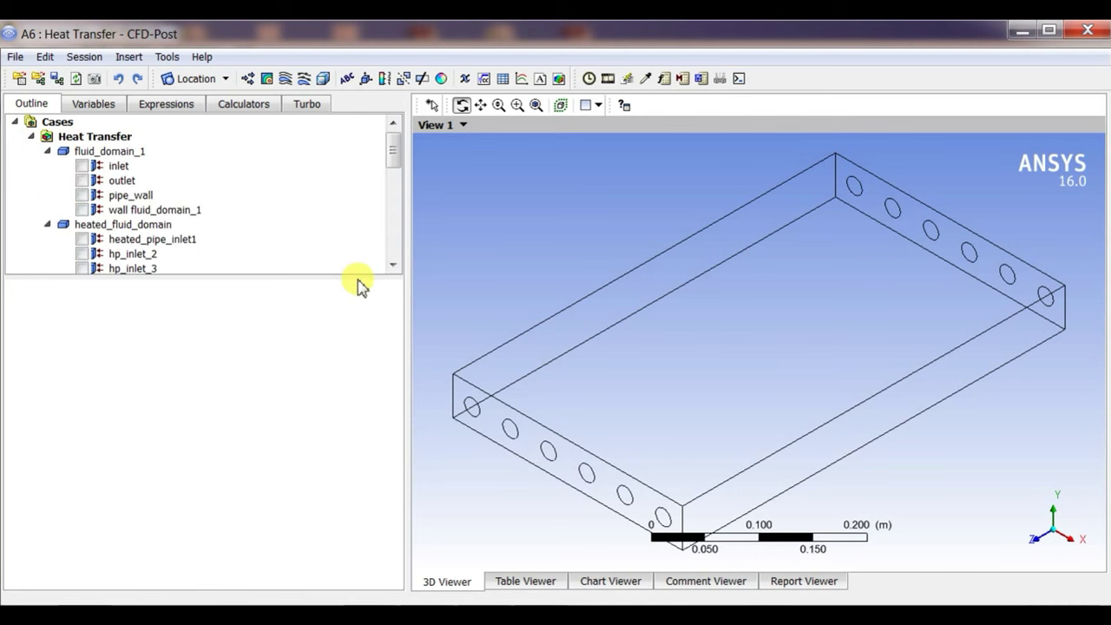
Step: Insert a 3D streamline with the default name, starting from fluid_domain_1 and using the Velocity variable
{"action": "left_click", "coordinate": [284, 78]}
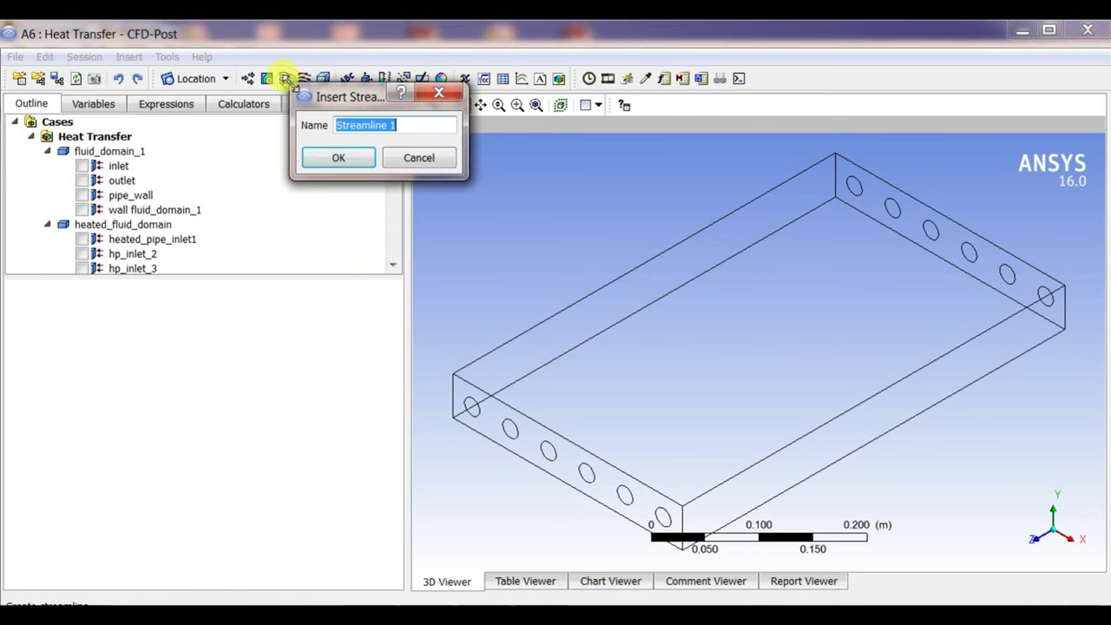
{"action": "left_click", "coordinate": [338, 157]}
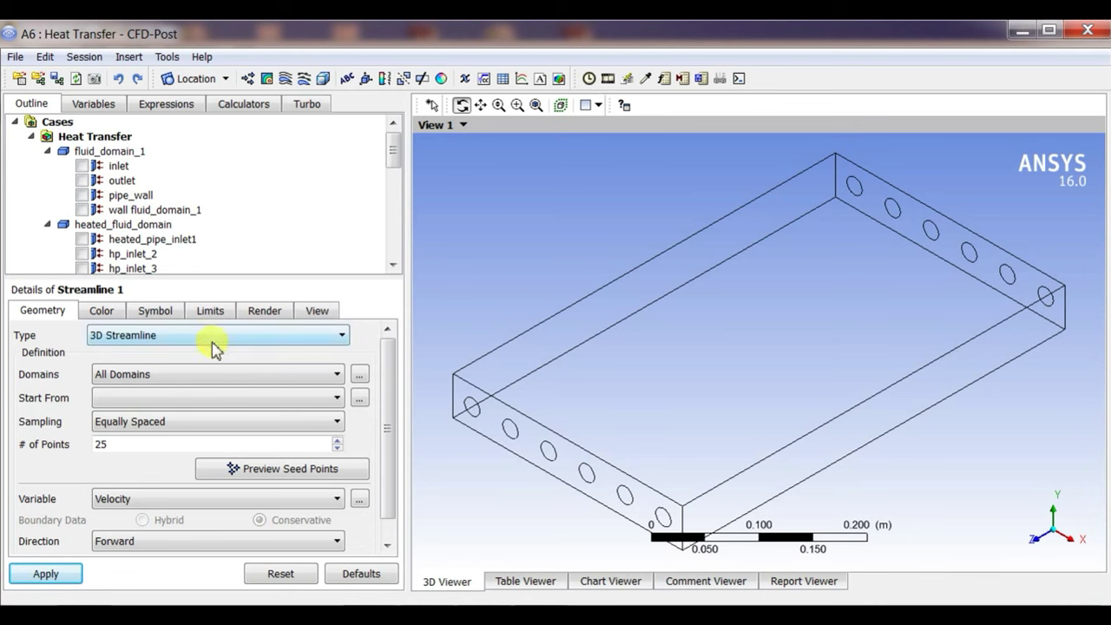
{"action": "left_click", "coordinate": [163, 399]}
{"action": "scroll", "coordinate": [164, 407], "scroll_direction": "down", "scroll_amount": 3}
{"action": "scroll", "coordinate": [161, 434], "scroll_direction": "up", "scroll_amount": 3}
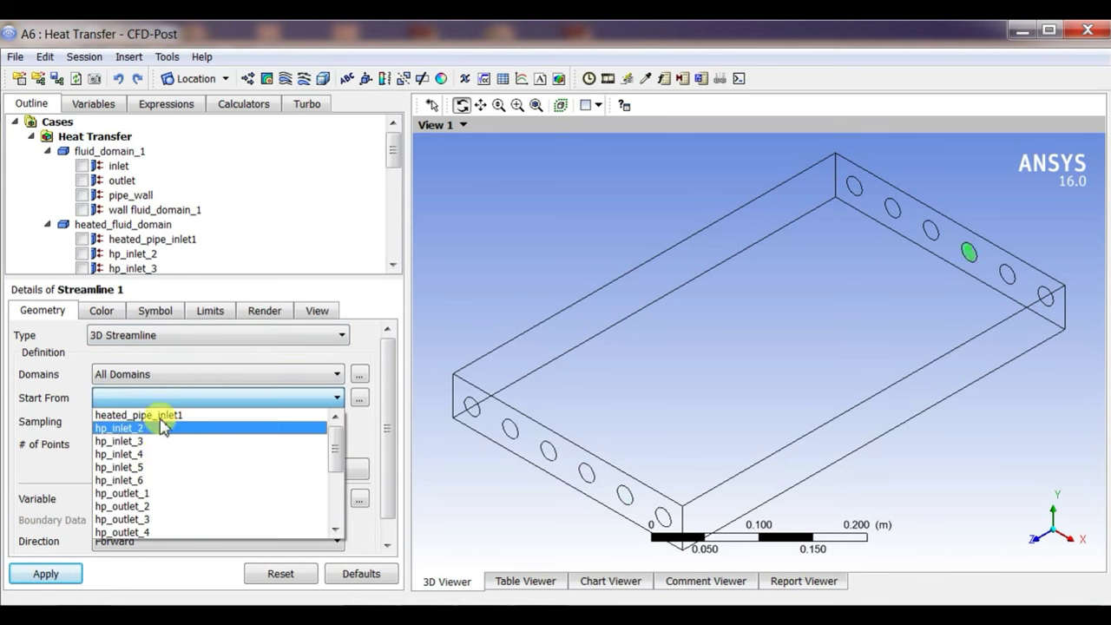
{"action": "scroll", "coordinate": [166, 446], "scroll_direction": "down", "scroll_amount": 4}
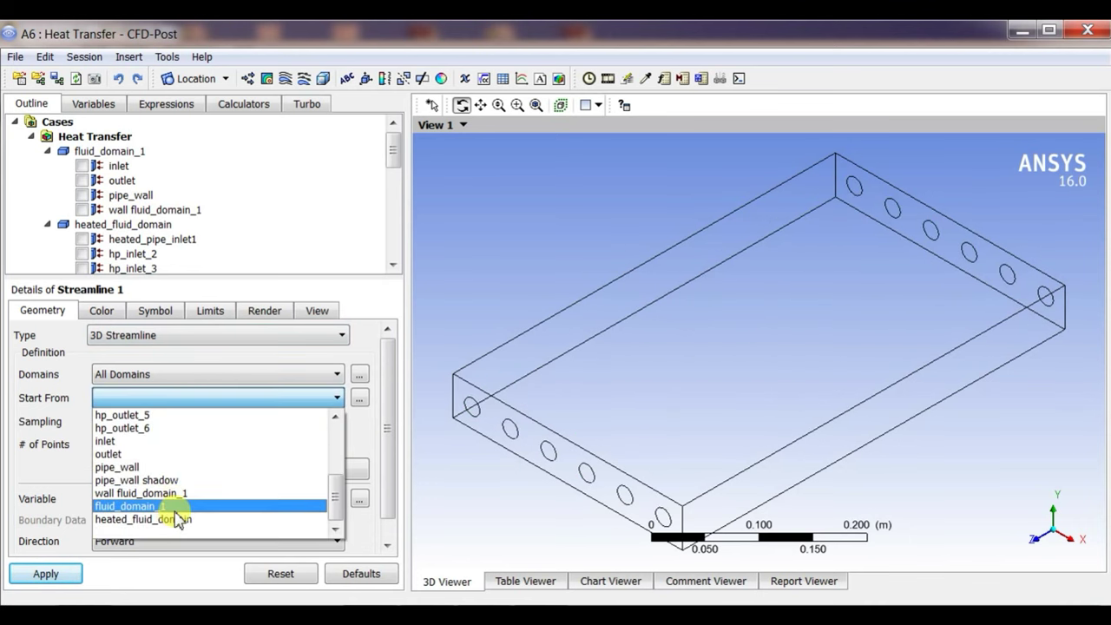
{"action": "scroll", "coordinate": [175, 489], "scroll_direction": "up", "scroll_amount": 3}
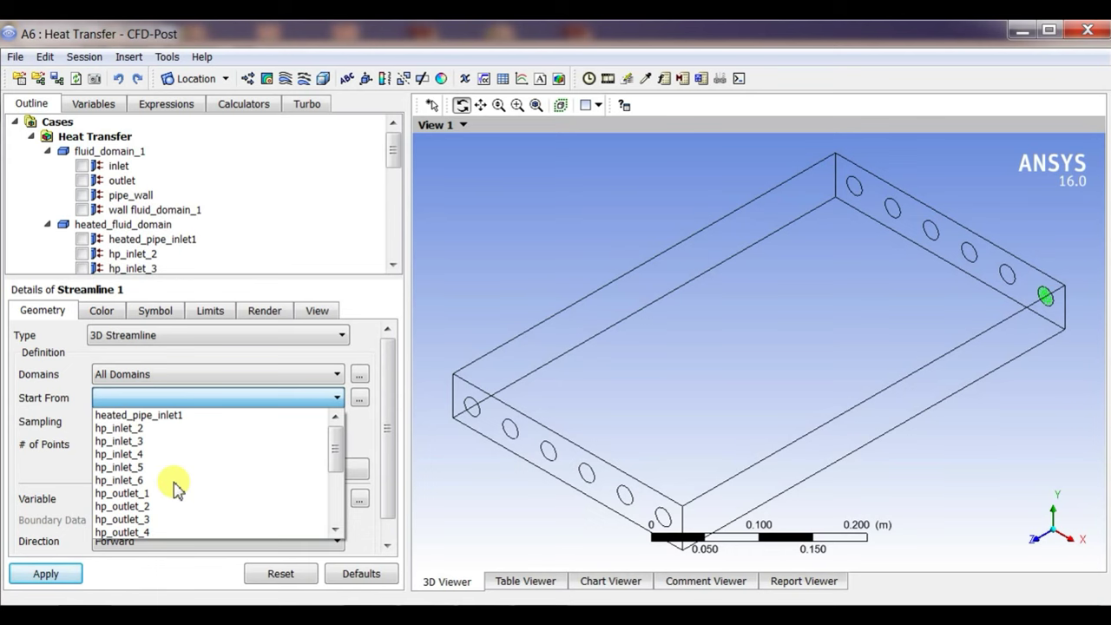
{"action": "scroll", "coordinate": [175, 490], "scroll_direction": "down", "scroll_amount": 4}
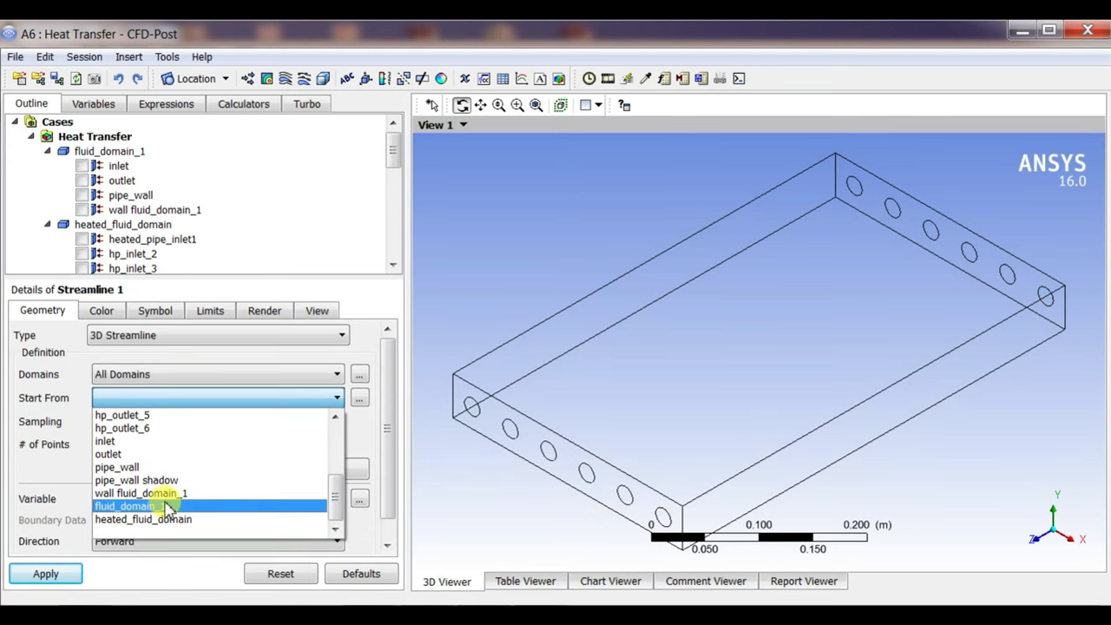
{"action": "left_click", "coordinate": [166, 505]}
{"action": "left_click", "coordinate": [63, 572]}
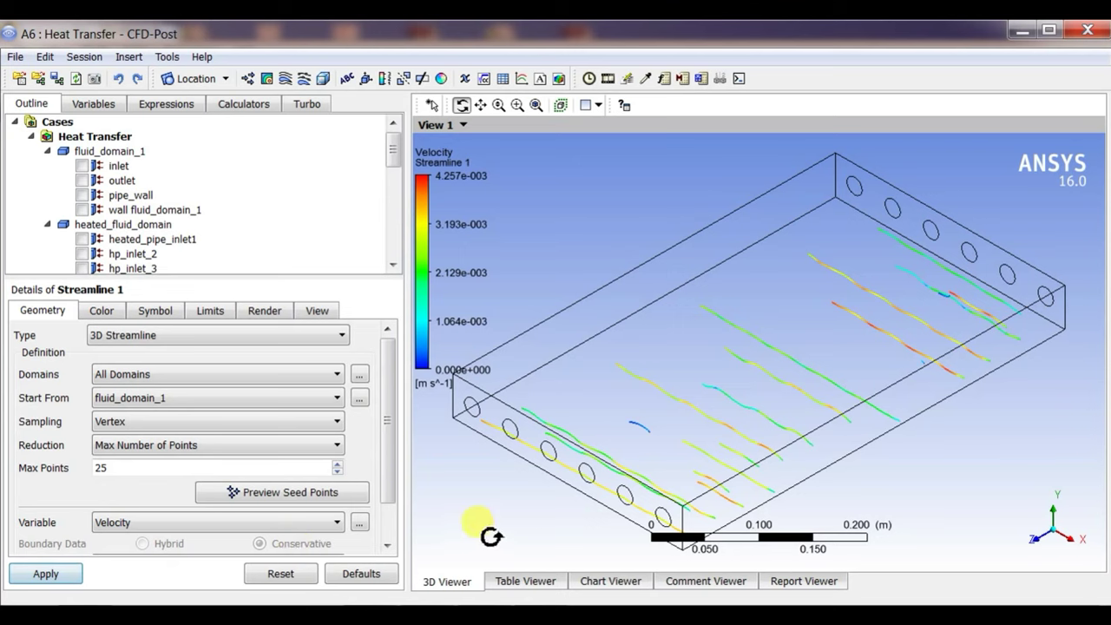
Step: Set the streamline's maximum number of points to 1000, apply it and inspect the flow around the pipes
{"action": "left_click_drag", "start_coordinate": [496, 533], "coordinate": [528, 506]}
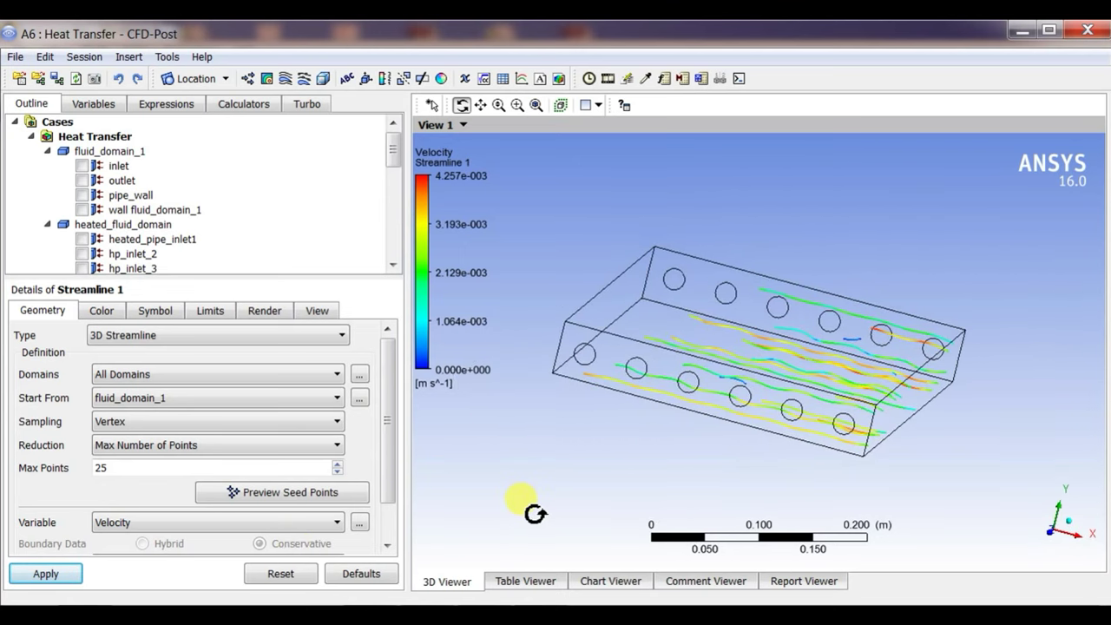
{"action": "left_click_drag", "start_coordinate": [149, 466], "coordinate": [75, 465]}
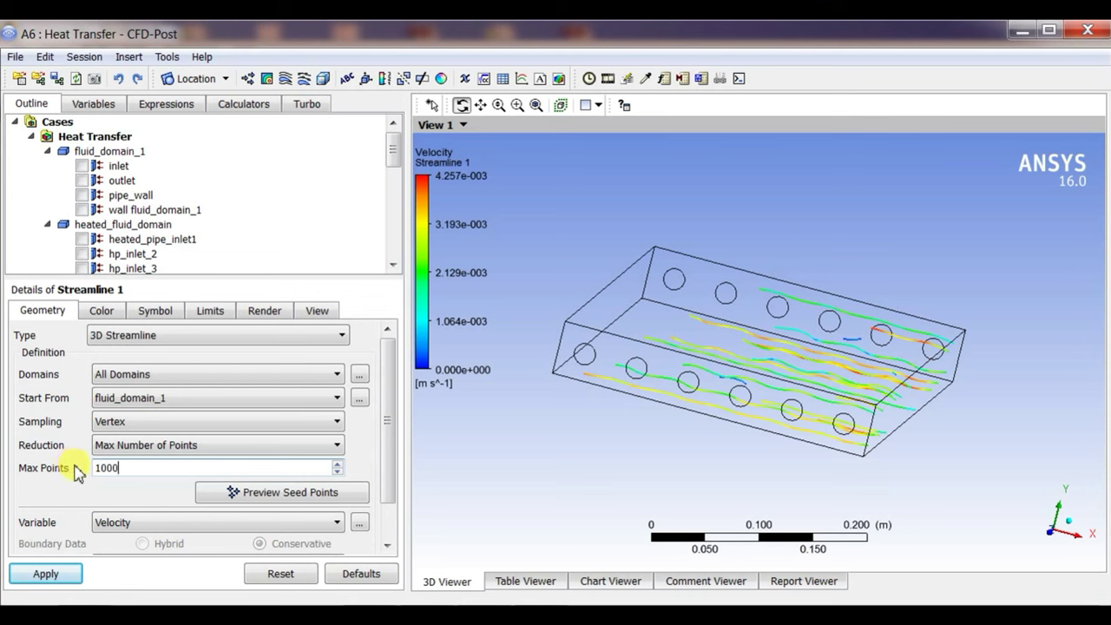
{"action": "left_click", "coordinate": [70, 577]}
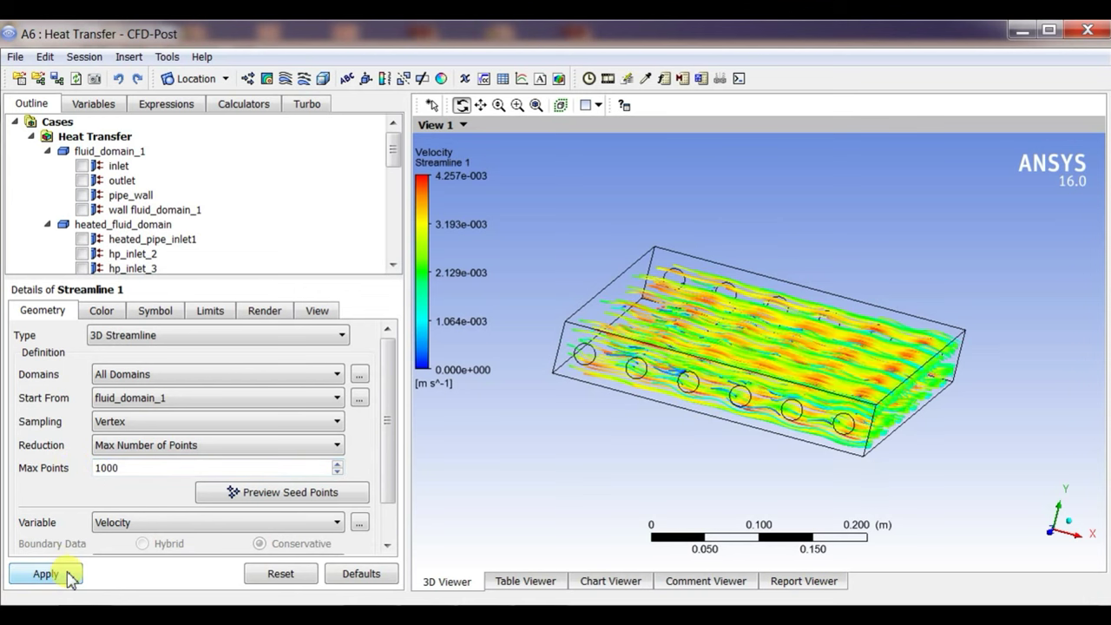
{"action": "left_click_drag", "start_coordinate": [624, 529], "coordinate": [726, 488]}
{"action": "left_click_drag", "start_coordinate": [619, 495], "coordinate": [674, 484]}
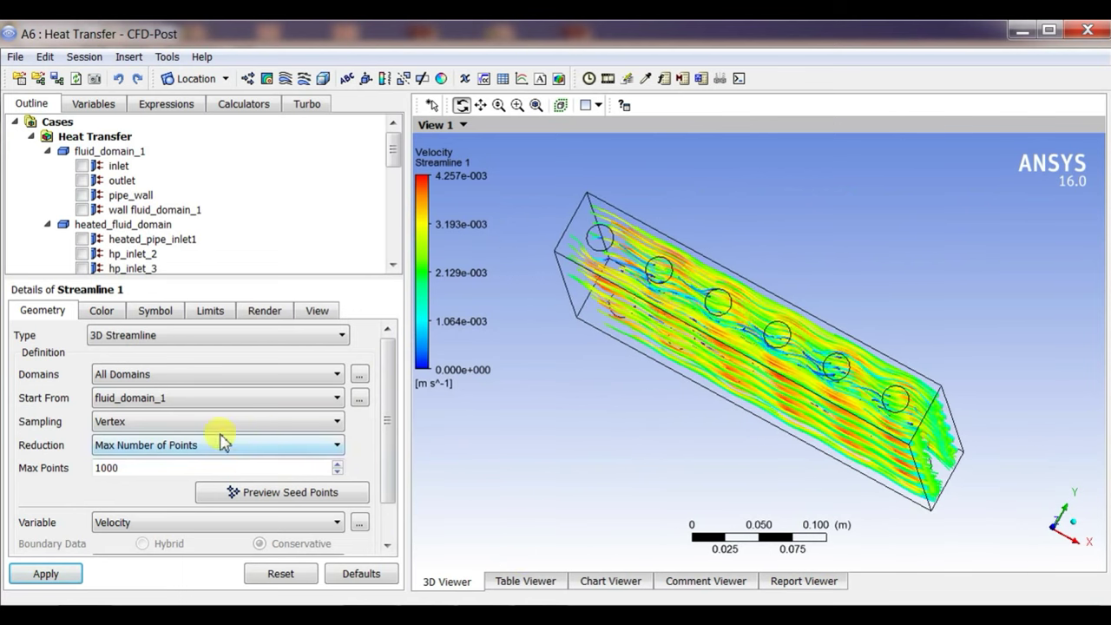
Step: Change the streamline's starting location to wall fluid_domain_1 and apply it
{"action": "left_click", "coordinate": [179, 397]}
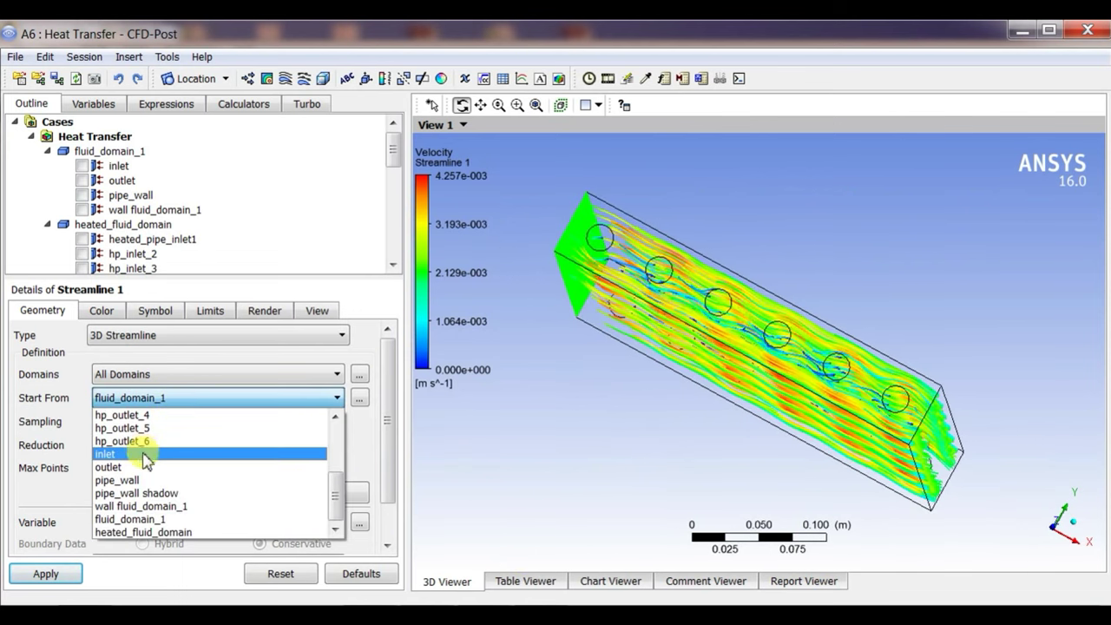
{"action": "left_click", "coordinate": [149, 508]}
{"action": "left_click", "coordinate": [48, 575]}
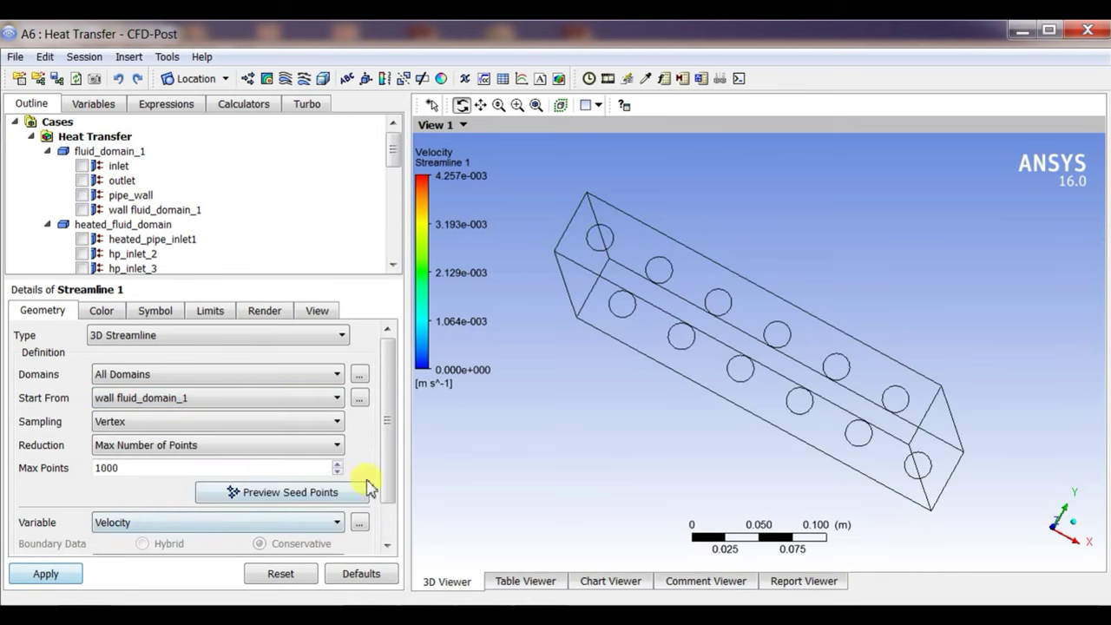
{"action": "left_click", "coordinate": [141, 397]}
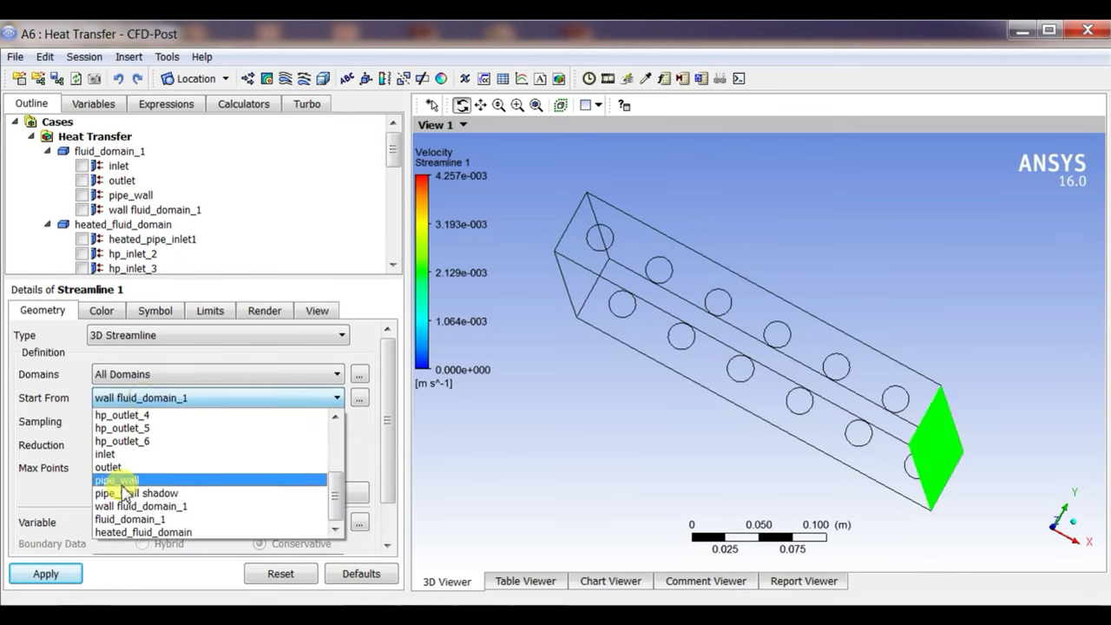
{"action": "left_click", "coordinate": [246, 506]}
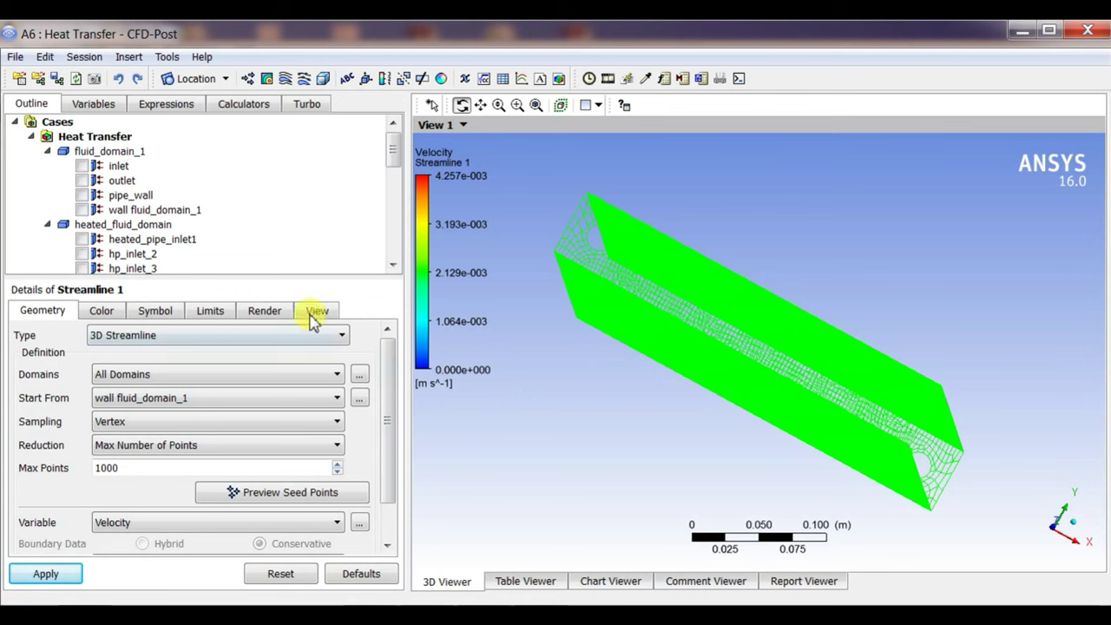
Step: Insert a vector plot with the default name, located on fluid_domain_1 and using the Velocity variable, and apply it
{"action": "left_click", "coordinate": [266, 78]}
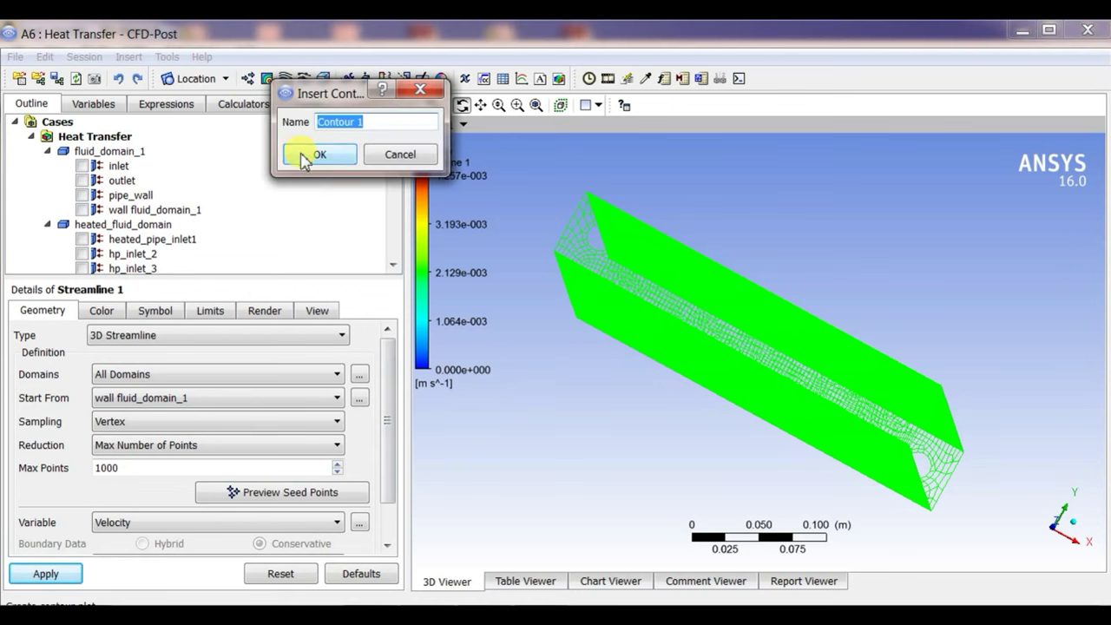
{"action": "left_click", "coordinate": [382, 160]}
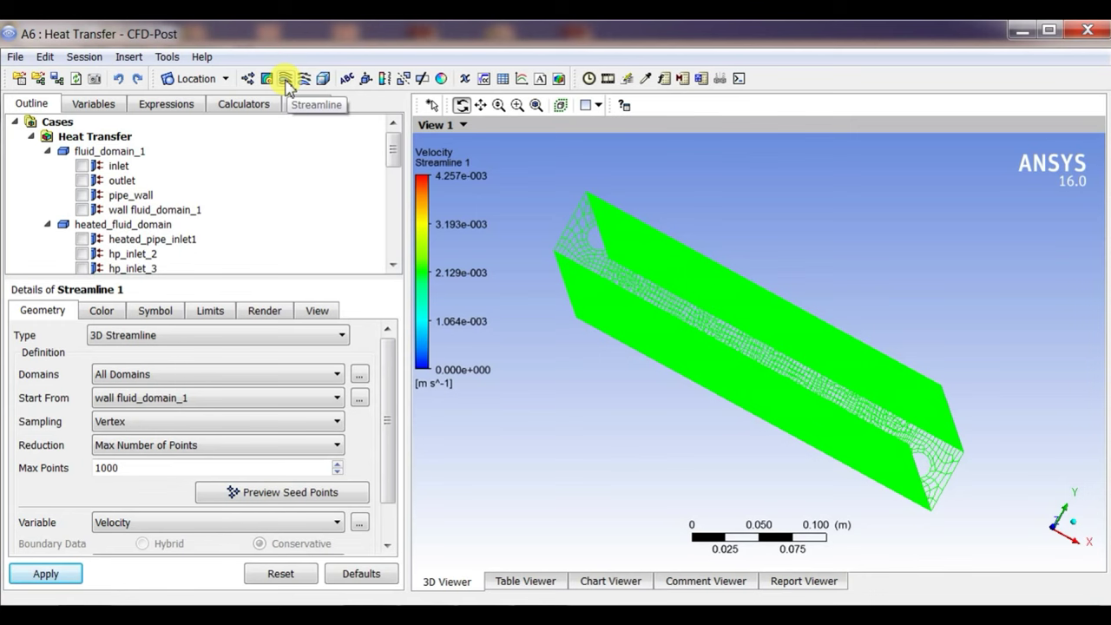
{"action": "left_click", "coordinate": [247, 78]}
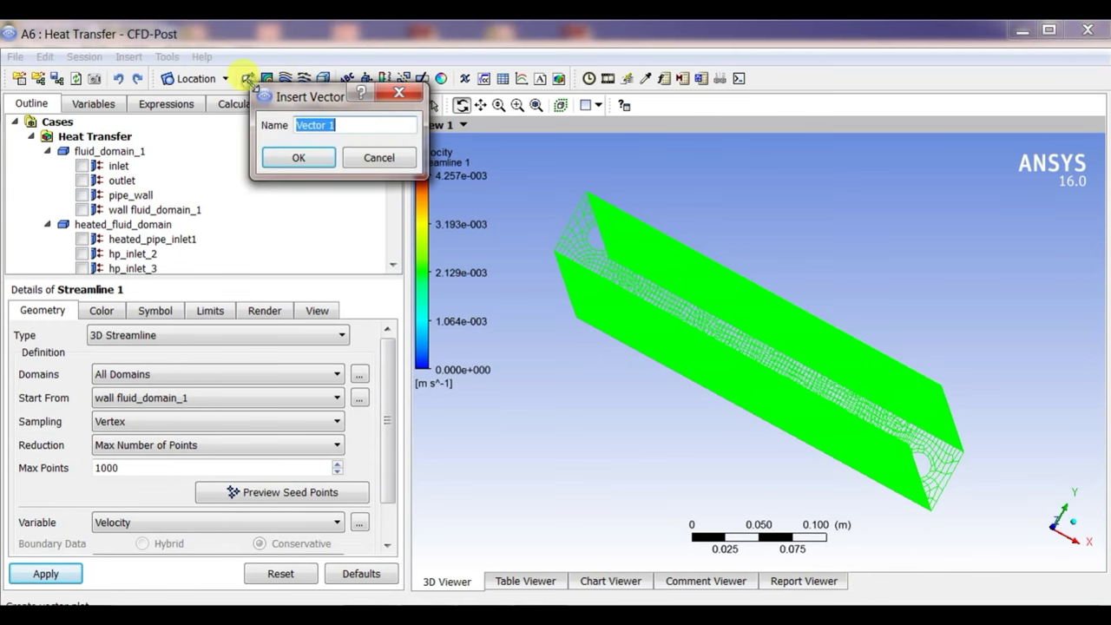
{"action": "left_click", "coordinate": [280, 155]}
{"action": "left_click", "coordinate": [156, 376]}
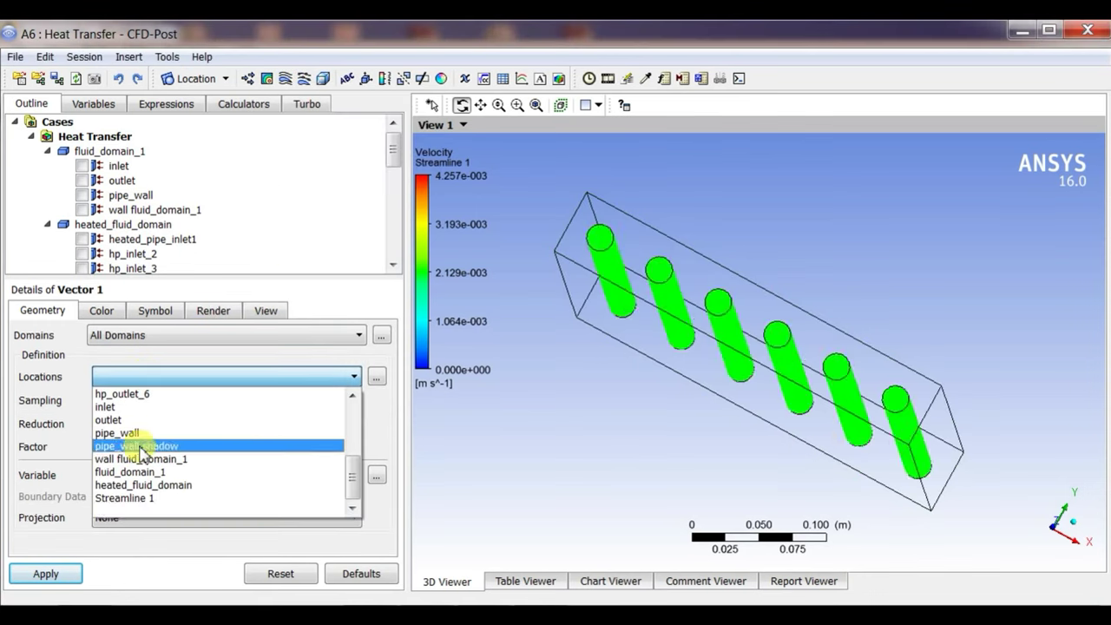
{"action": "scroll", "coordinate": [144, 447], "scroll_direction": "up", "scroll_amount": 4}
{"action": "scroll", "coordinate": [144, 447], "scroll_direction": "down", "scroll_amount": 4}
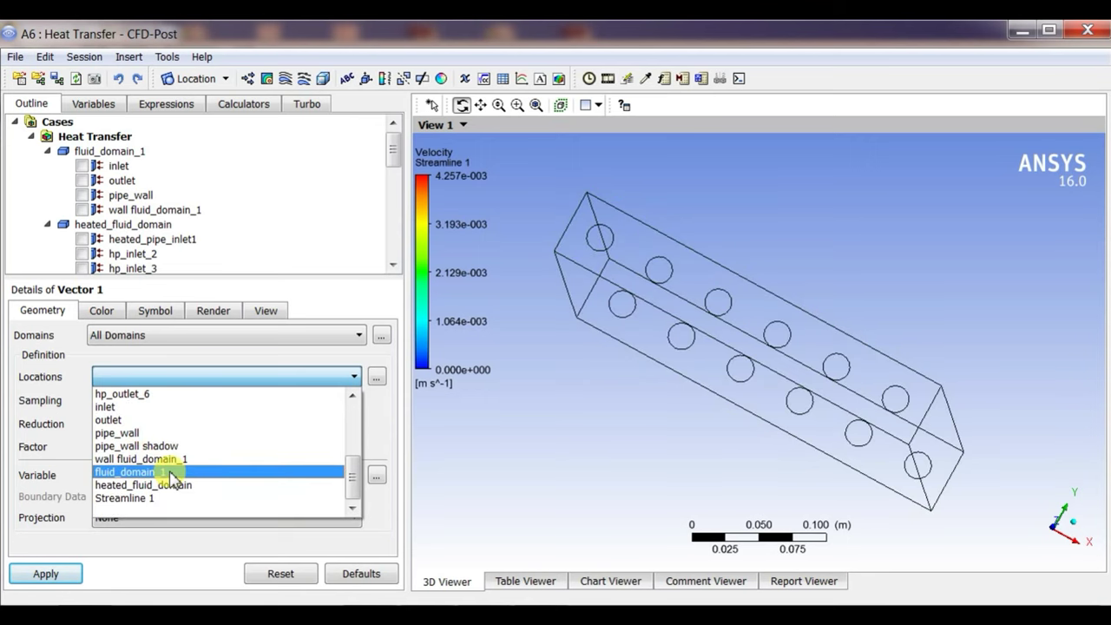
{"action": "left_click", "coordinate": [171, 473]}
{"action": "left_click", "coordinate": [55, 574]}
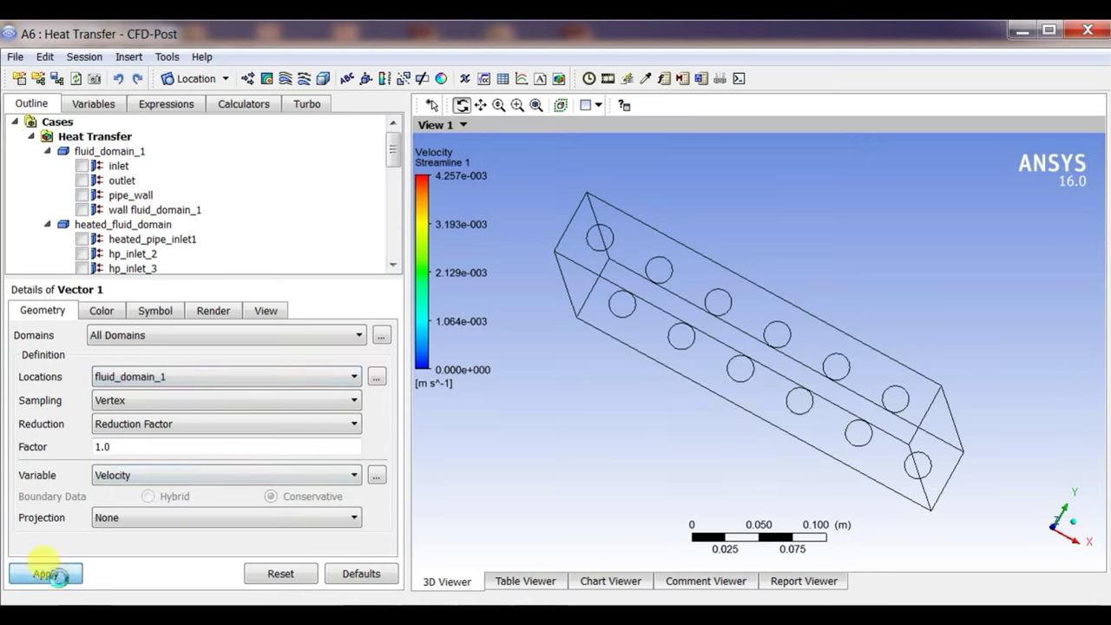
Step: Examine the velocity vectors around the pipes from several angles, including a close-up of the pipe cross-sections
{"action": "left_click_drag", "start_coordinate": [616, 423], "coordinate": [473, 431]}
{"action": "left_click_drag", "start_coordinate": [410, 446], "coordinate": [243, 442]}
{"action": "left_click_drag", "start_coordinate": [587, 446], "coordinate": [800, 495]}
{"action": "left_click", "coordinate": [1073, 546]}
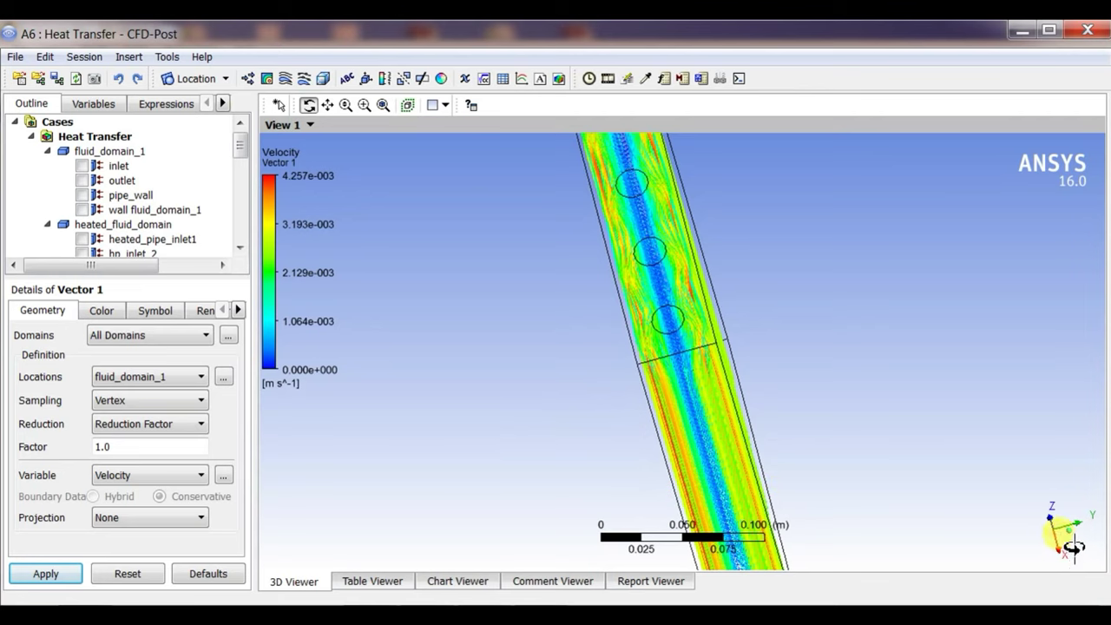
{"action": "left_click", "coordinate": [796, 503]}
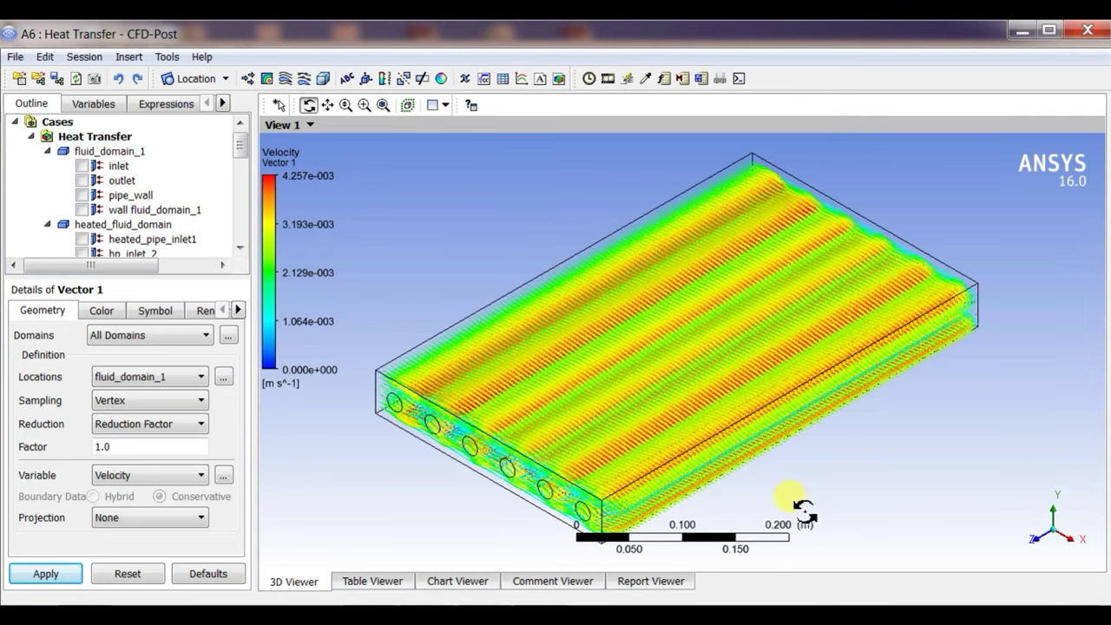
{"action": "left_click", "coordinate": [1032, 544]}
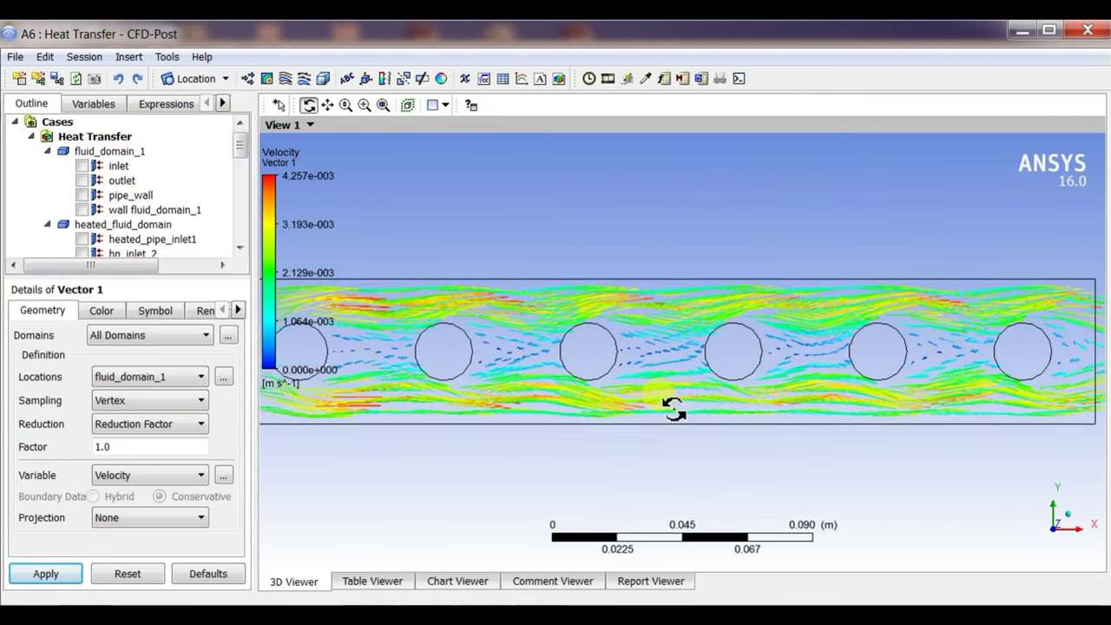
{"action": "scroll", "coordinate": [674, 408], "scroll_direction": "up", "scroll_amount": 5}
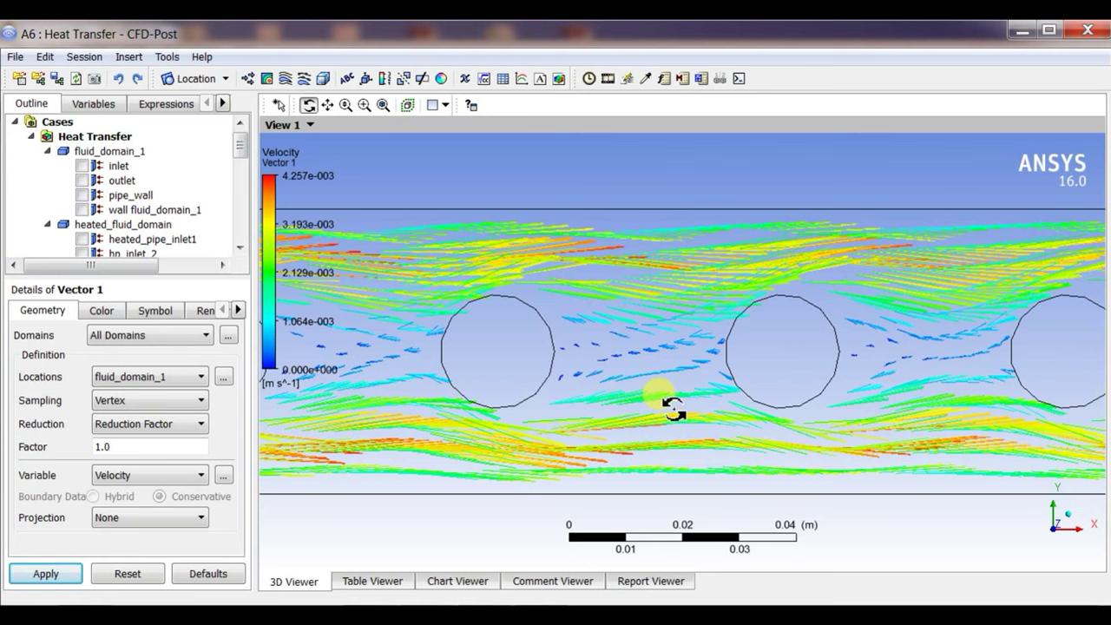
{"action": "left_click", "coordinate": [130, 475]}
{"action": "left_click", "coordinate": [129, 475]}
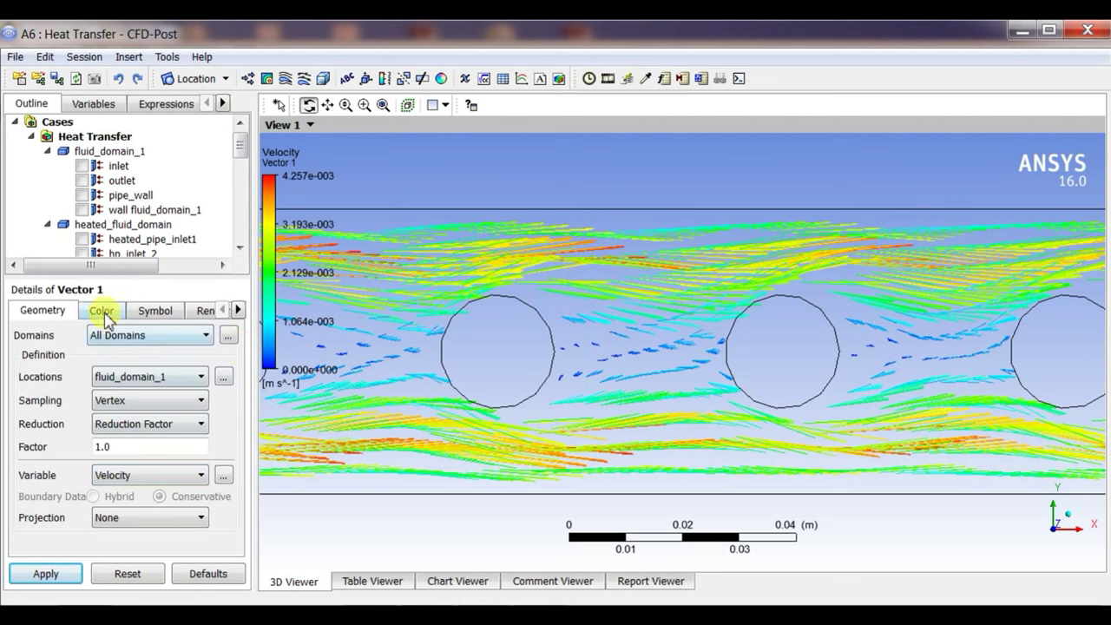
Step: Try the Arrow2D symbol on the vector plot and switch the symbol back to Line Arrow
{"action": "left_click", "coordinate": [156, 310]}
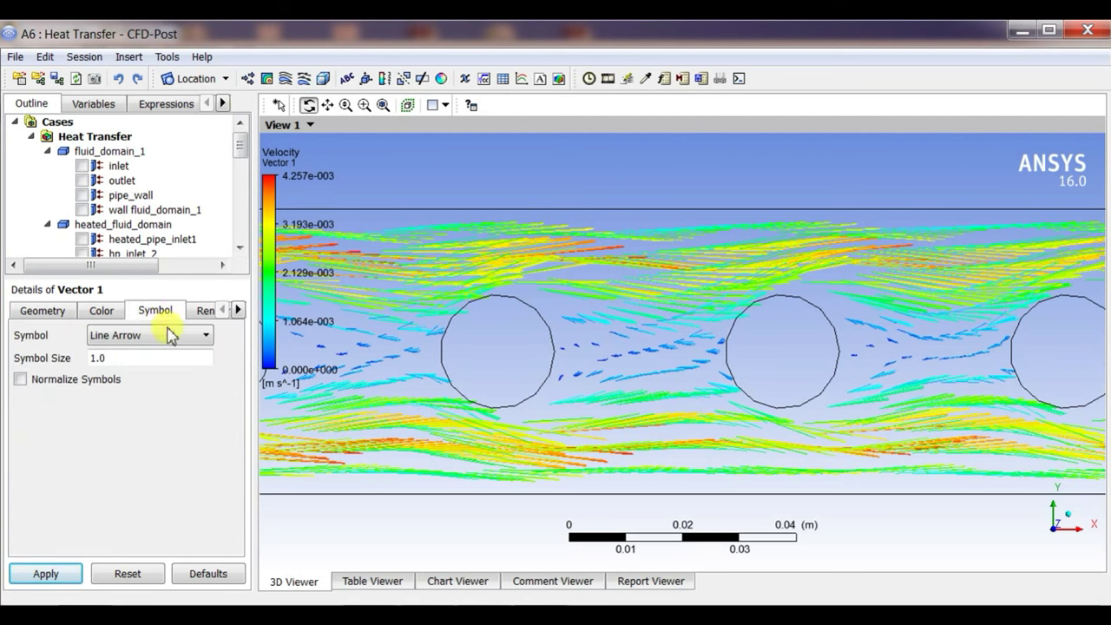
{"action": "left_click", "coordinate": [148, 336]}
{"action": "left_click", "coordinate": [133, 366]}
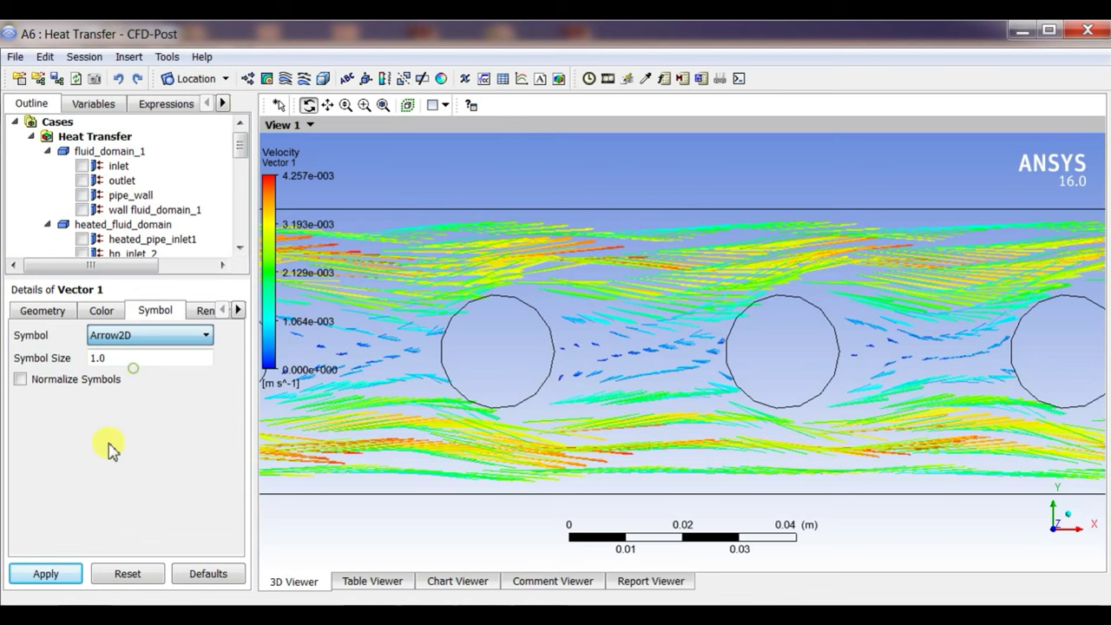
{"action": "left_click", "coordinate": [48, 573]}
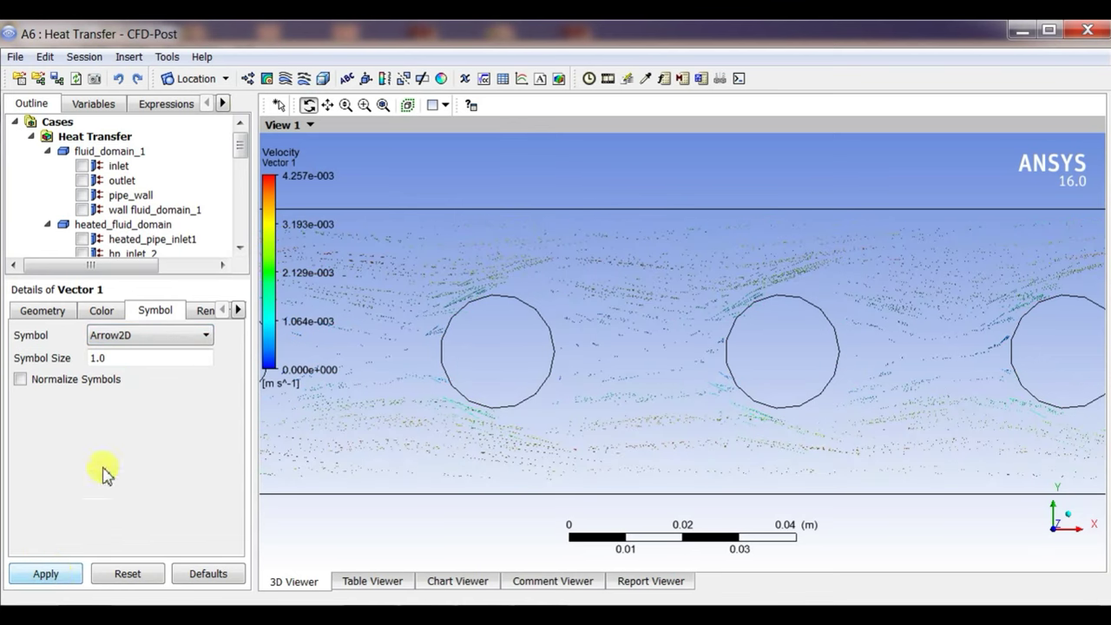
{"action": "left_click", "coordinate": [113, 335]}
{"action": "left_click", "coordinate": [121, 352]}
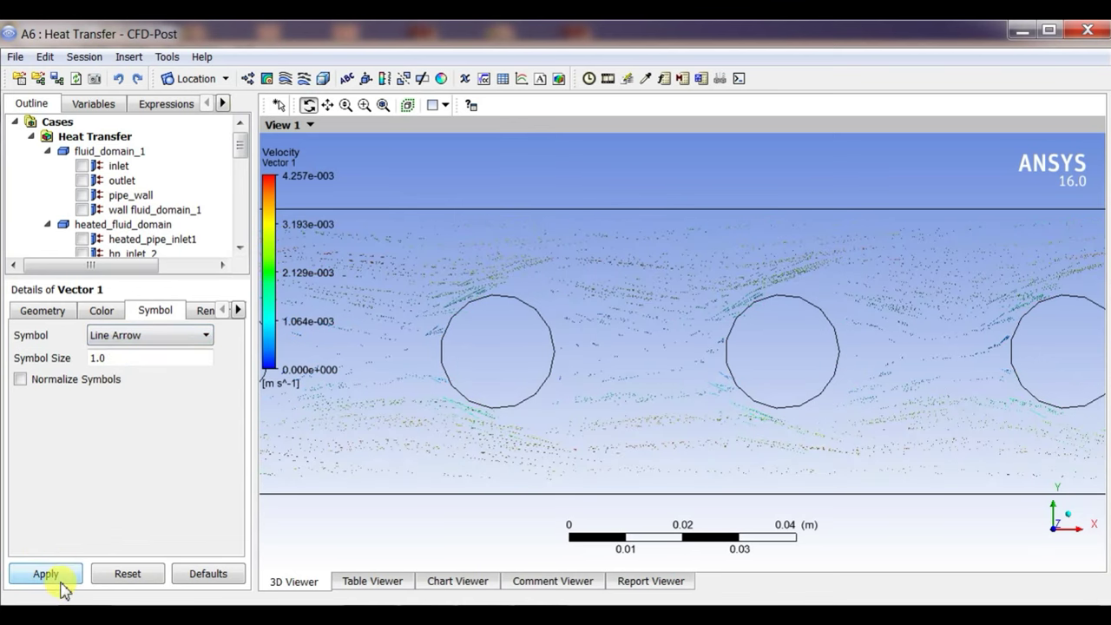
{"action": "left_click", "coordinate": [61, 584]}
{"action": "left_click", "coordinate": [204, 310]}
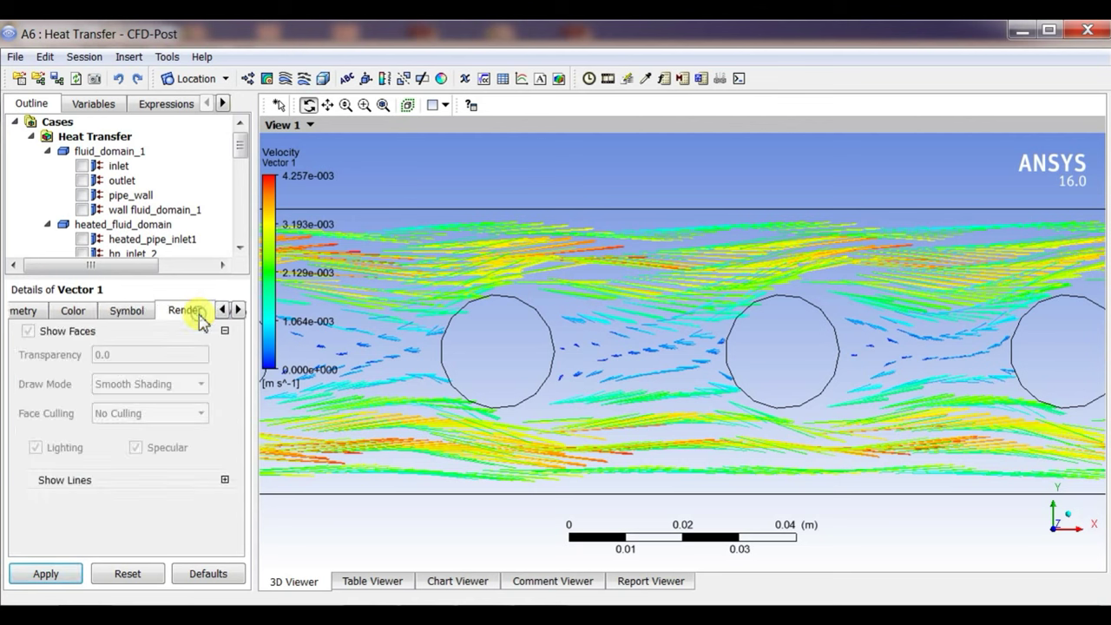
{"action": "left_click", "coordinate": [237, 310]}
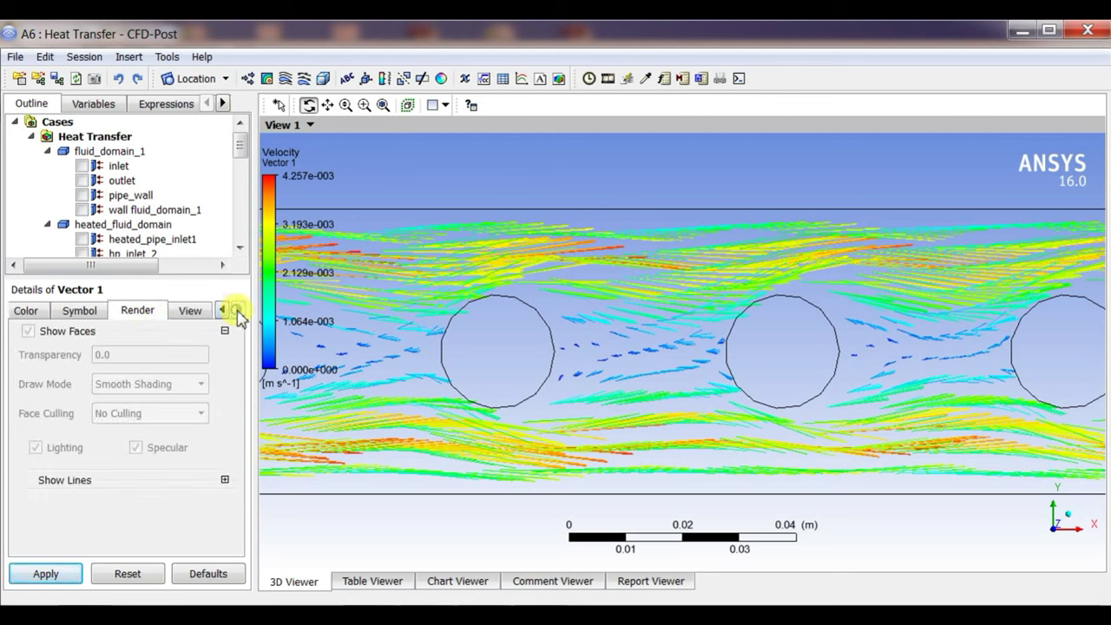
{"action": "left_click", "coordinate": [190, 310]}
{"action": "left_click", "coordinate": [28, 310]}
{"action": "left_click", "coordinate": [12, 311]}
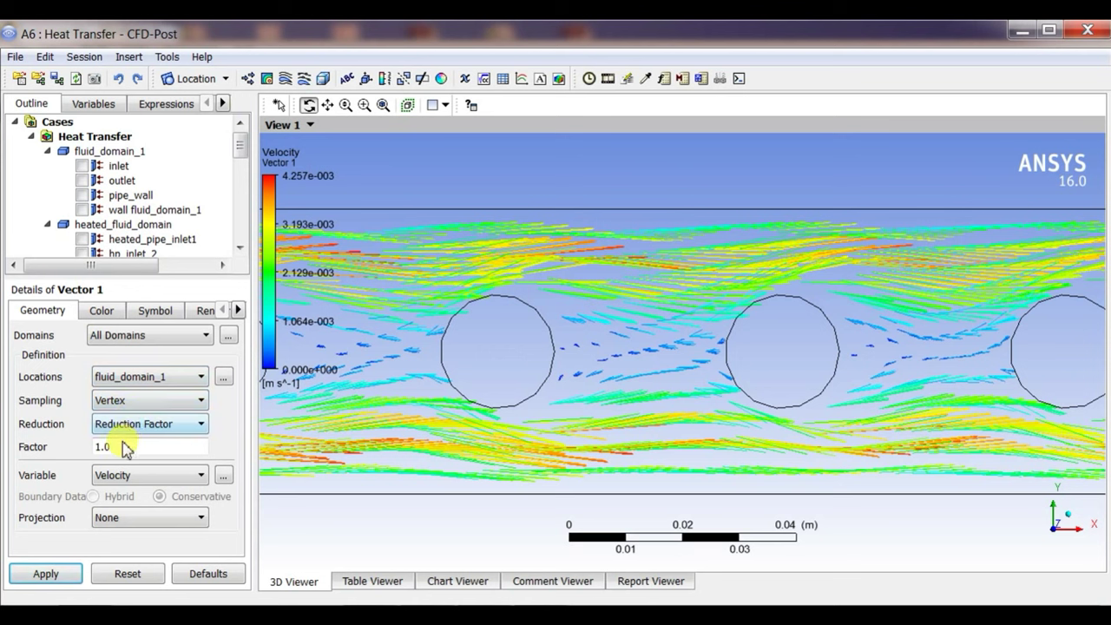
{"action": "left_click", "coordinate": [159, 521]}
{"action": "left_click", "coordinate": [159, 521]}
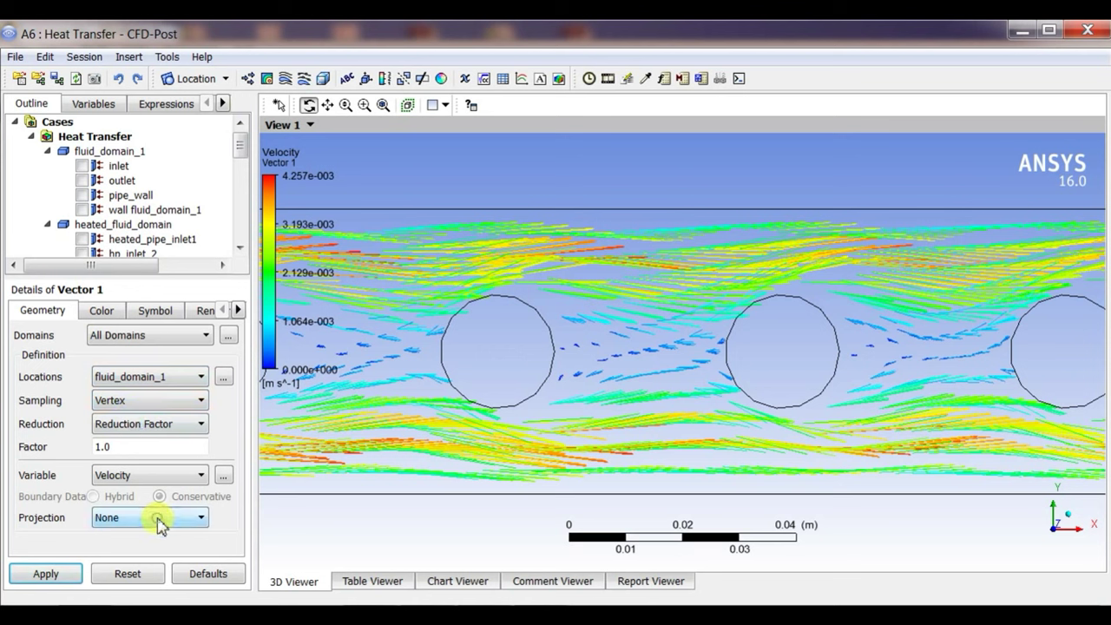
{"action": "left_click", "coordinate": [139, 517]}
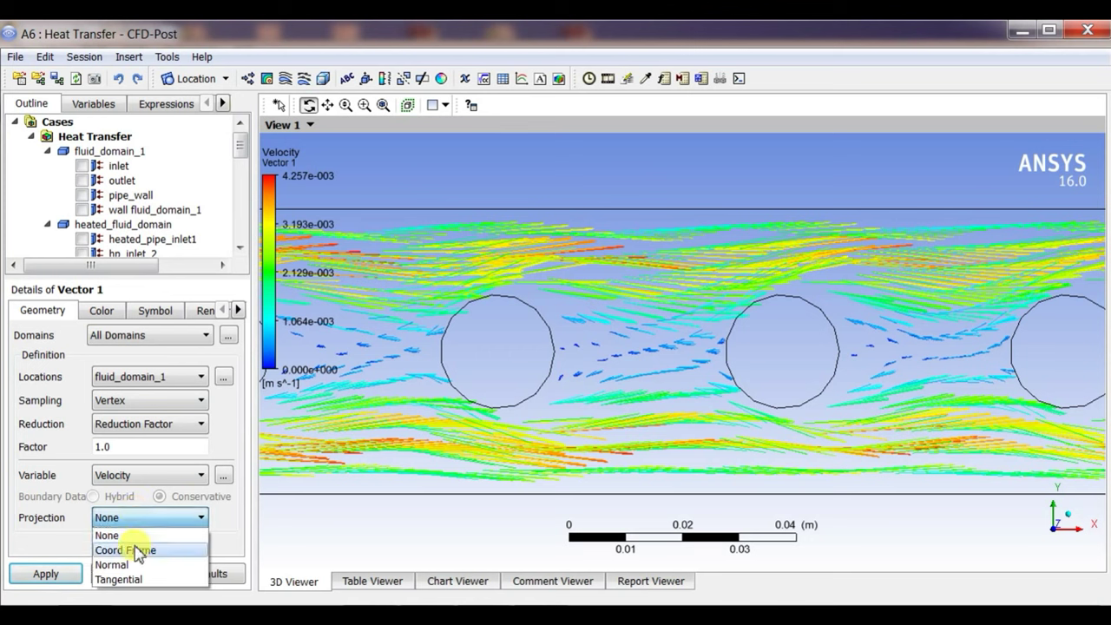
{"action": "left_click", "coordinate": [58, 429]}
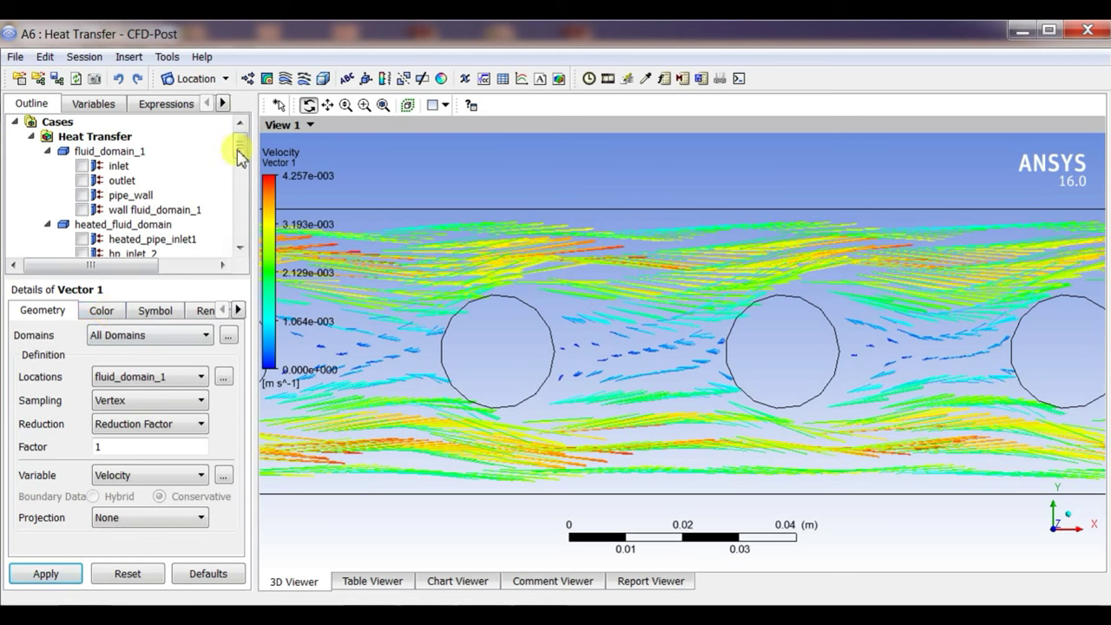
Step: Set the symbol size of Vector 1 to 2.03, apply it and inspect the arrows along the channel
{"action": "left_click_drag", "start_coordinate": [240, 144], "coordinate": [241, 232]}
{"action": "scroll", "coordinate": [168, 194], "scroll_direction": "up", "scroll_amount": 1}
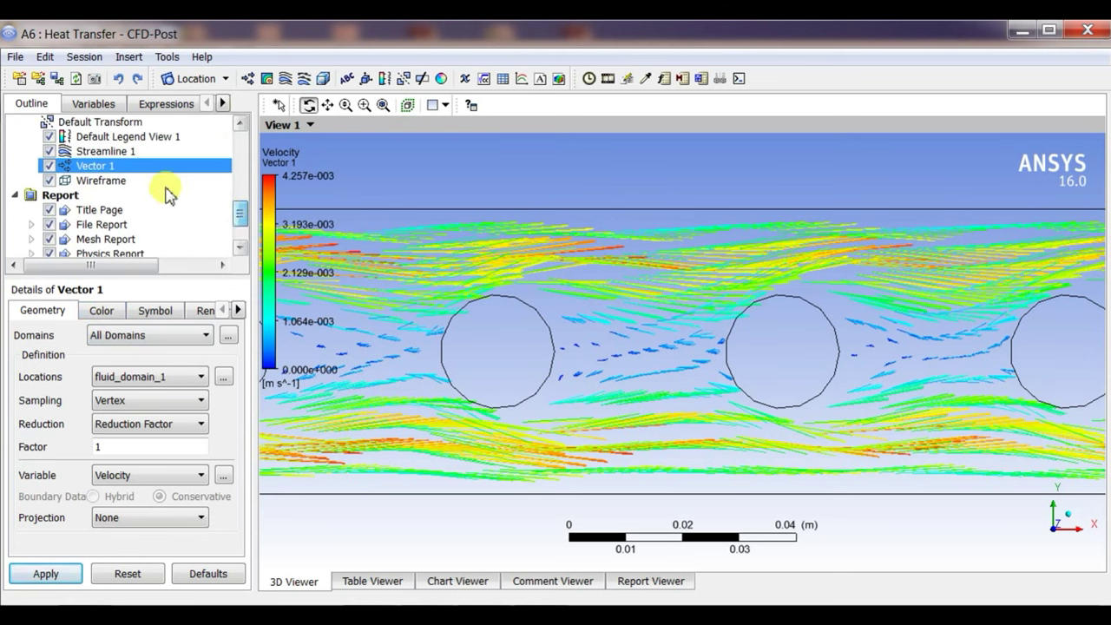
{"action": "left_click", "coordinate": [112, 165]}
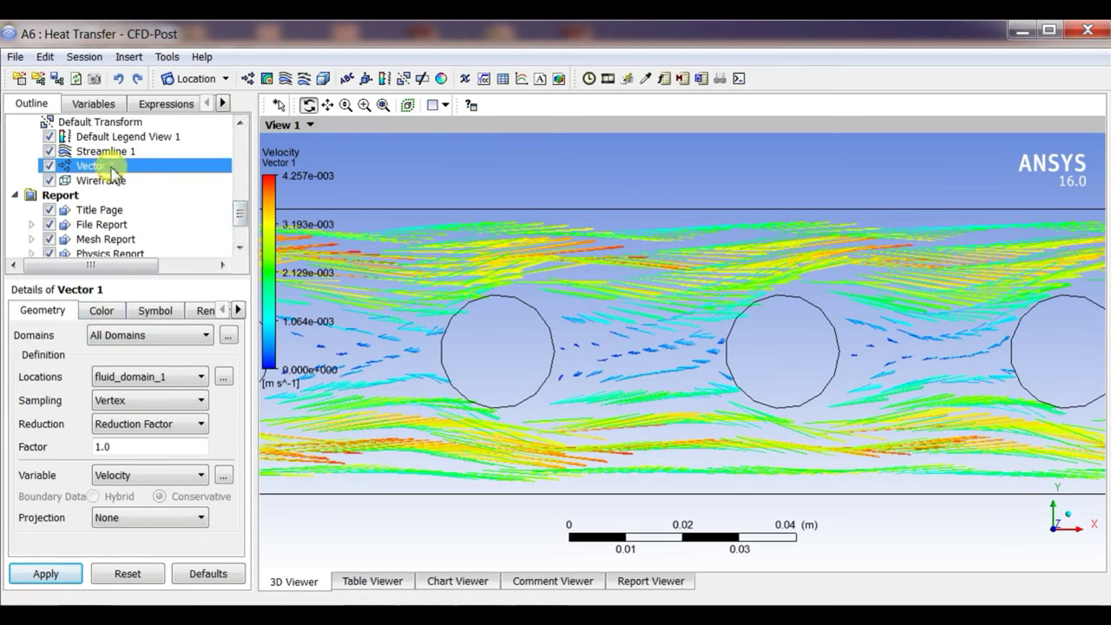
{"action": "left_click", "coordinate": [155, 311]}
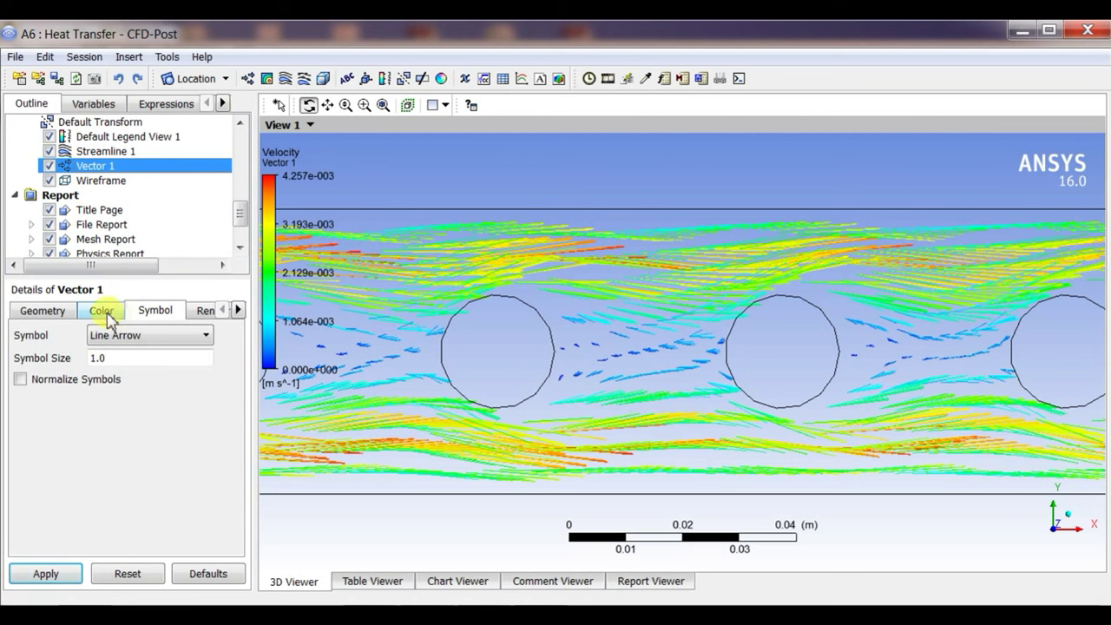
{"action": "left_click", "coordinate": [19, 379]}
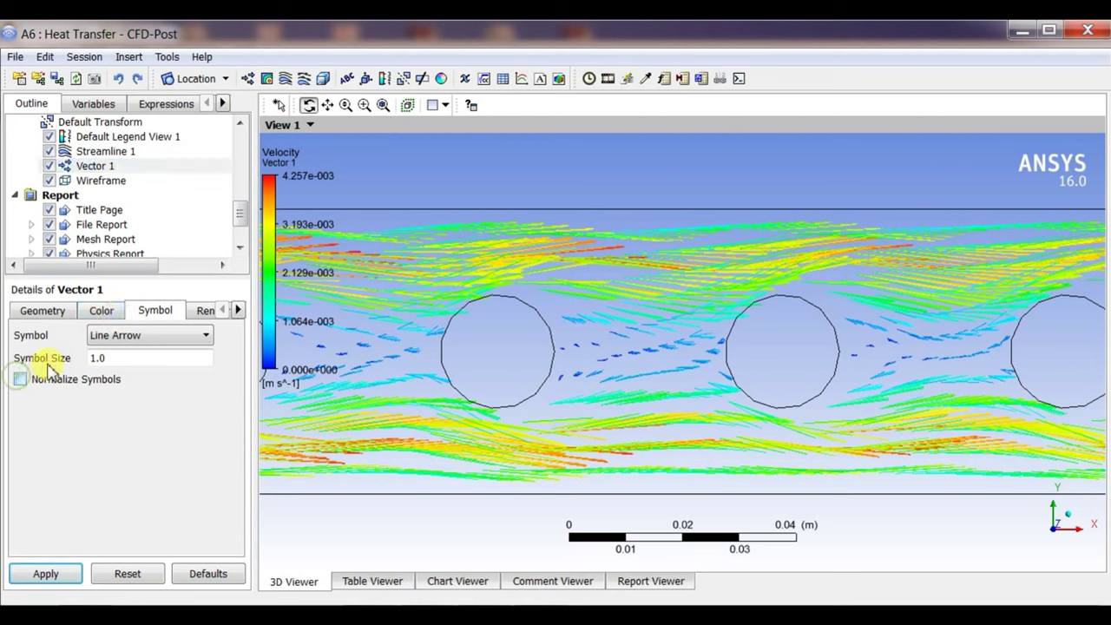
{"action": "double_click", "coordinate": [111, 356]}
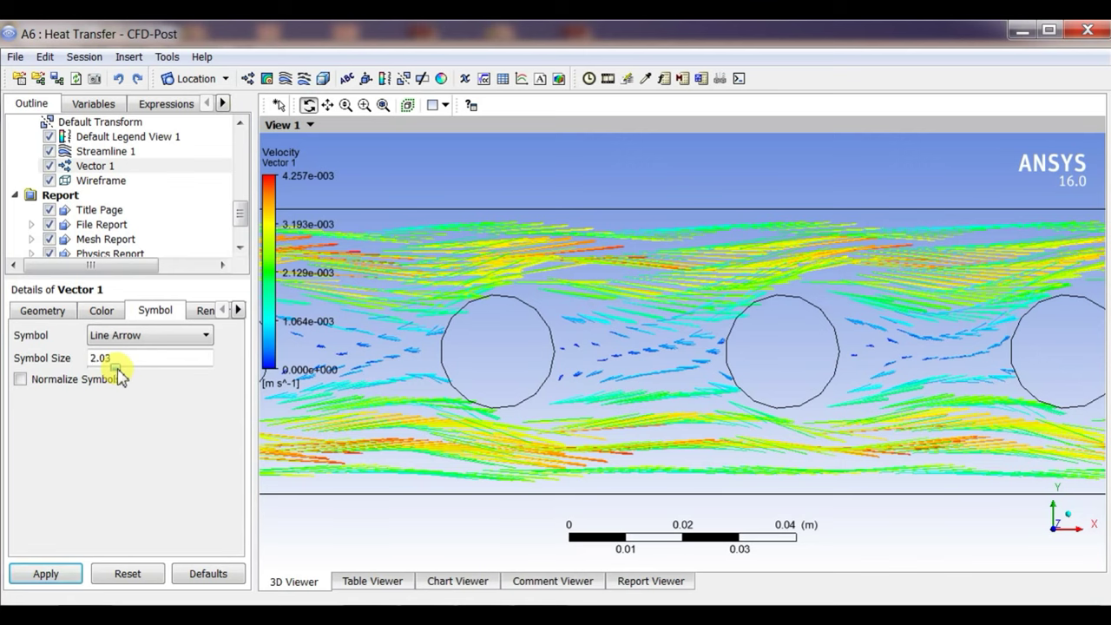
{"action": "type", "text": "2.03"}
{"action": "left_click", "coordinate": [46, 574]}
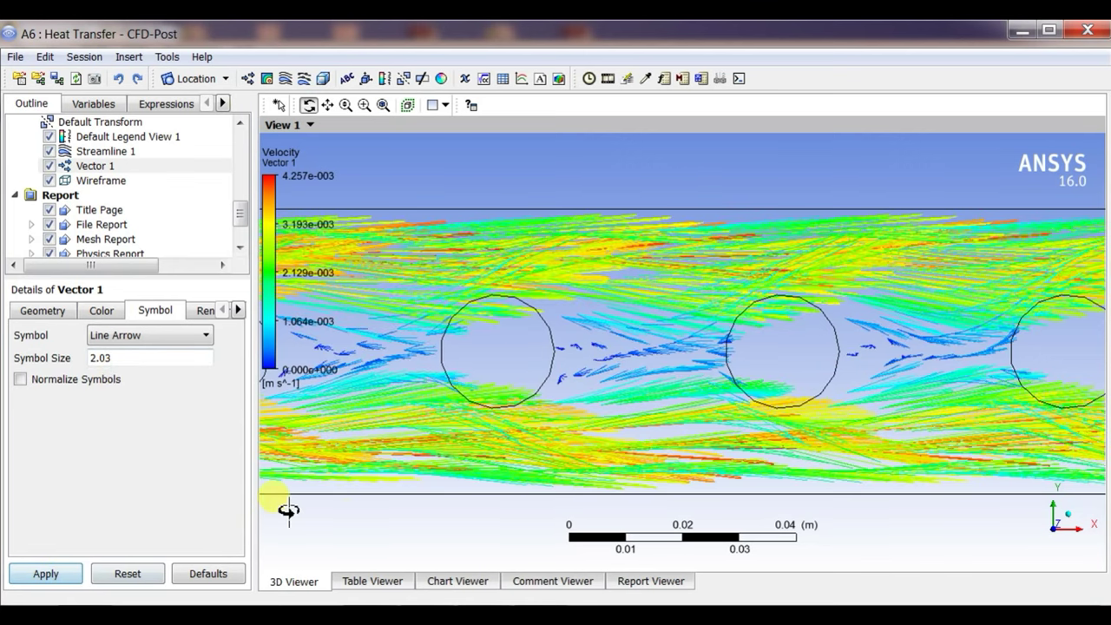
{"action": "scroll", "coordinate": [360, 530], "scroll_direction": "down", "scroll_amount": 5}
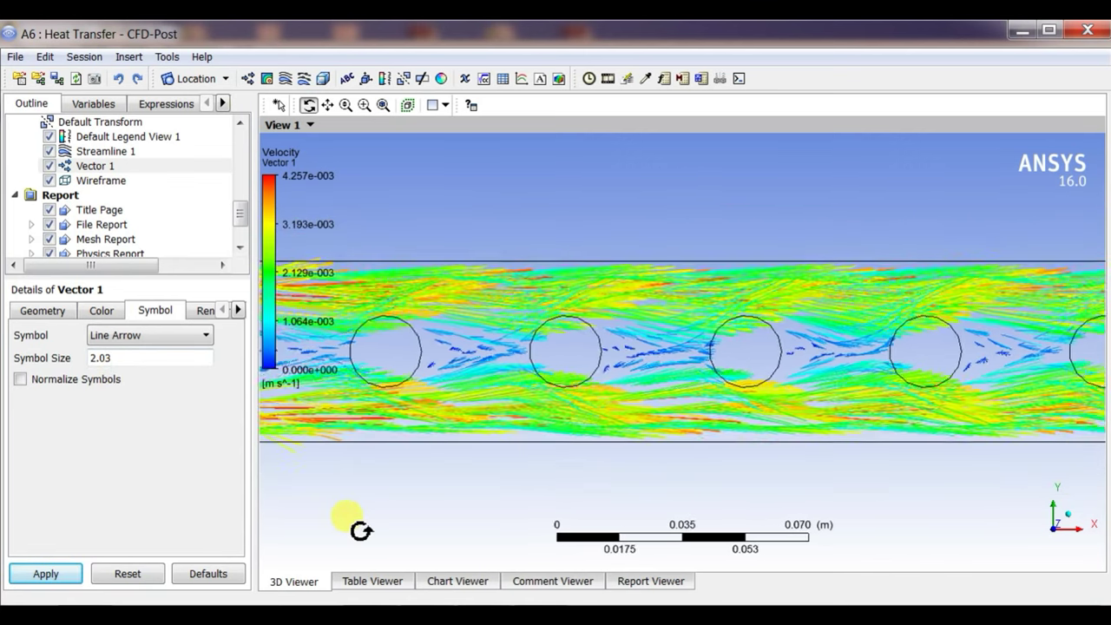
{"action": "scroll", "coordinate": [360, 530], "scroll_direction": "down", "scroll_amount": 2}
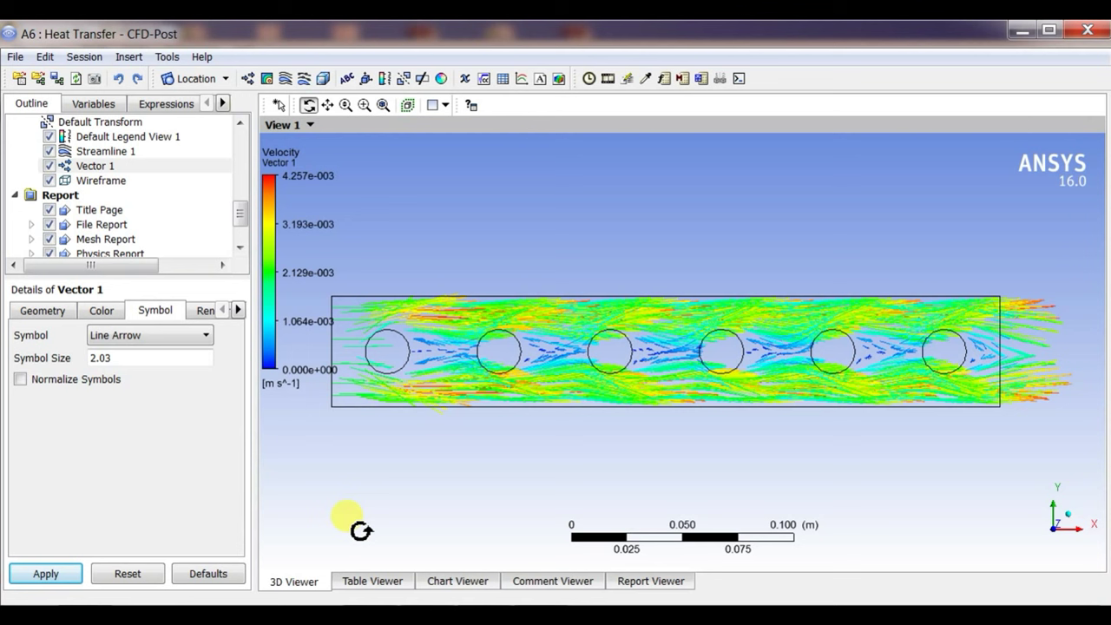
Step: Set the vector plot's symbol size to 1.4, apply it and inspect the arrows in an angled view
{"action": "double_click", "coordinate": [125, 361]}
{"action": "type", "text": "1.68"}
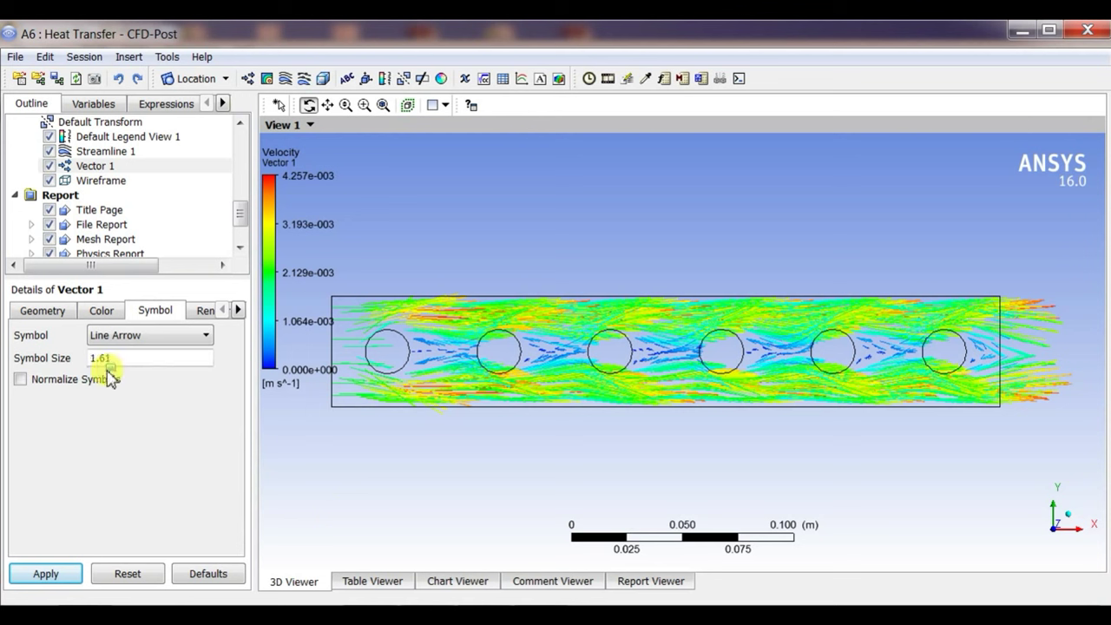
{"action": "left_click", "coordinate": [44, 576]}
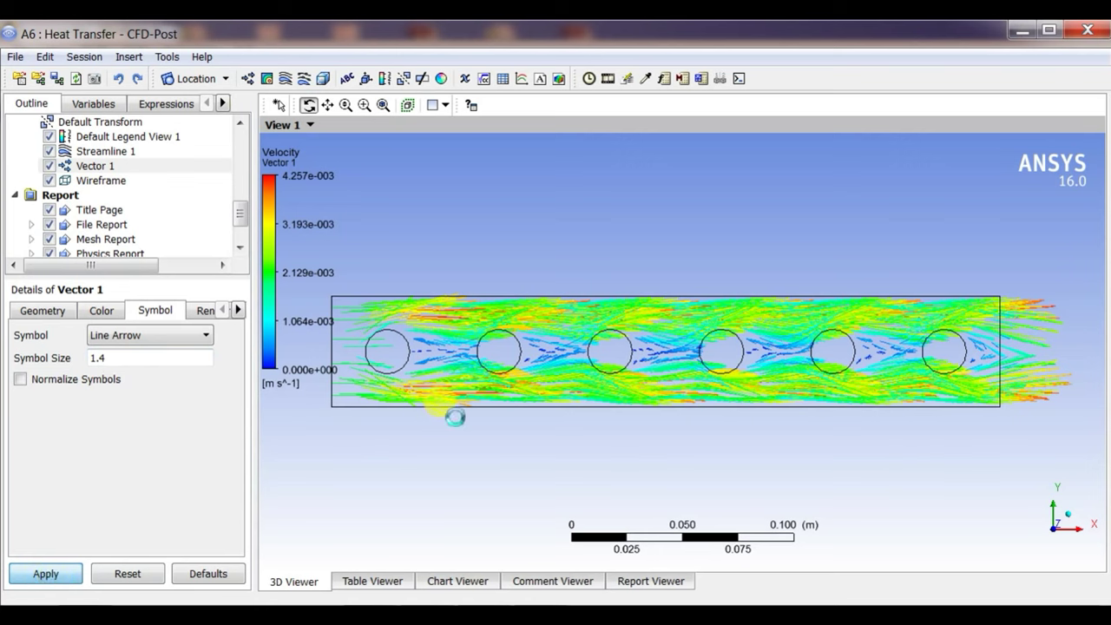
{"action": "scroll", "coordinate": [461, 419], "scroll_direction": "up", "scroll_amount": 3}
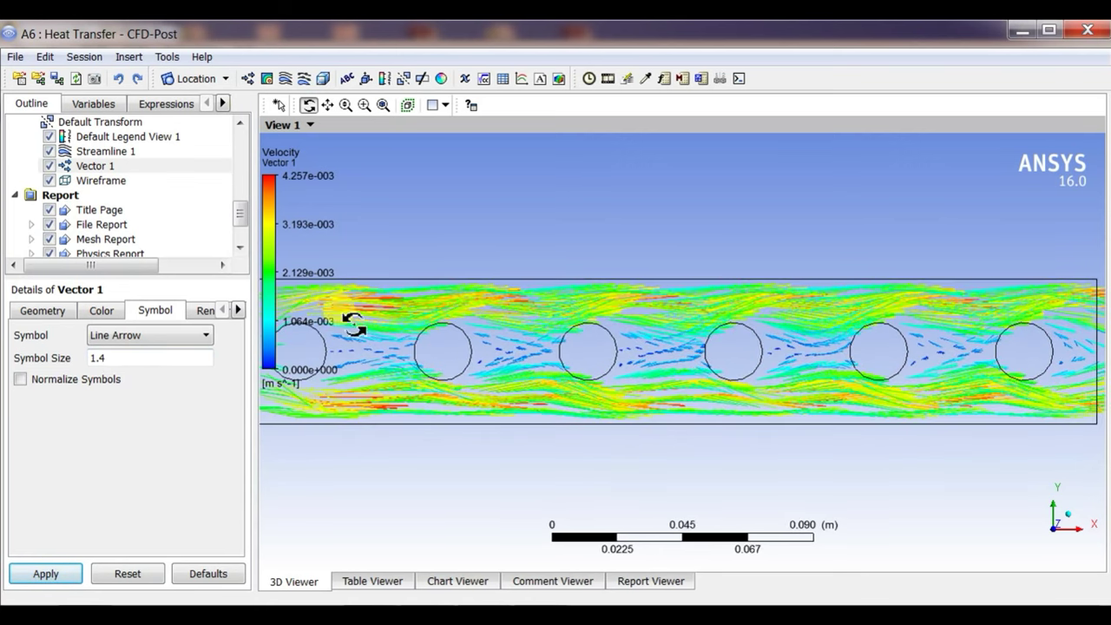
{"action": "left_click_drag", "start_coordinate": [314, 293], "coordinate": [374, 329]}
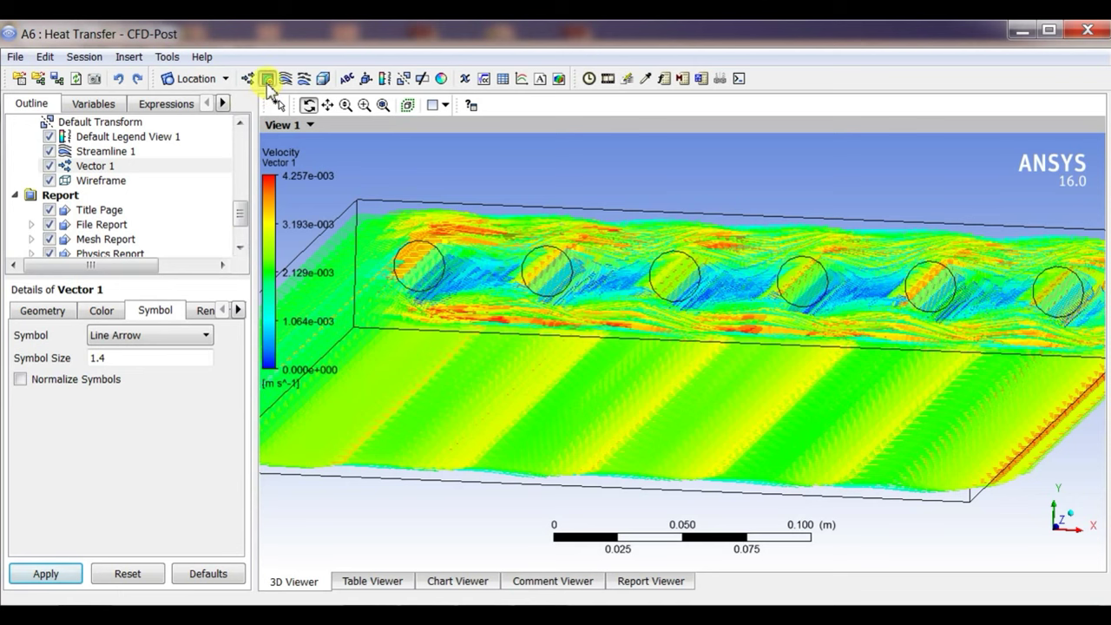
Step: Insert a contour with the default name on heated_pipe_inlet1 and set its variable to Temperature
{"action": "left_click", "coordinate": [268, 79]}
{"action": "left_click", "coordinate": [309, 157]}
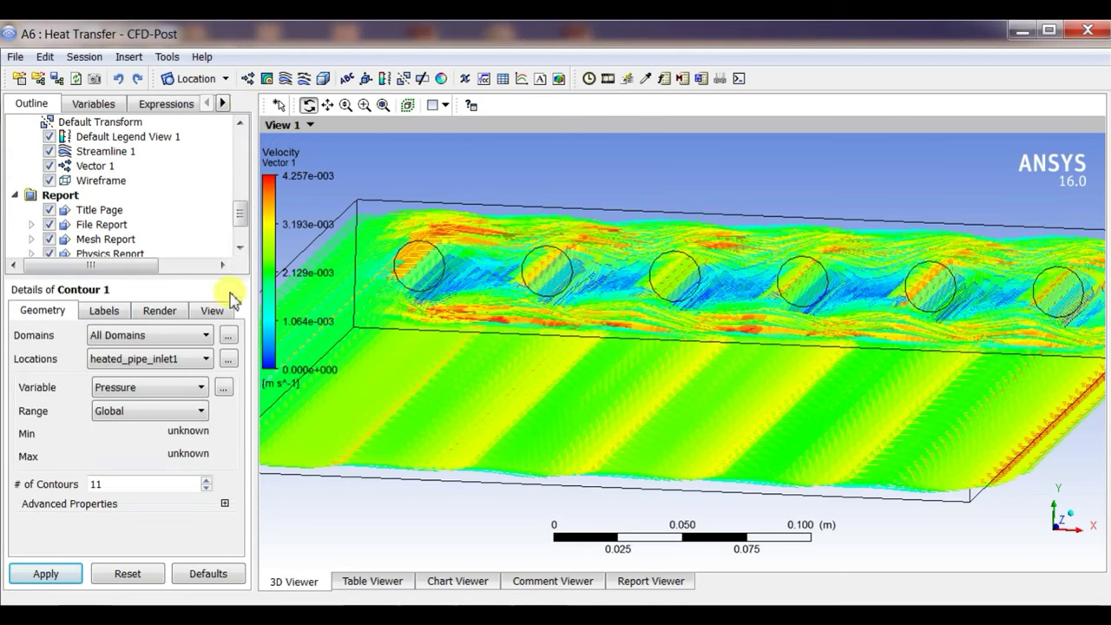
{"action": "left_click", "coordinate": [148, 388]}
{"action": "left_click", "coordinate": [136, 458]}
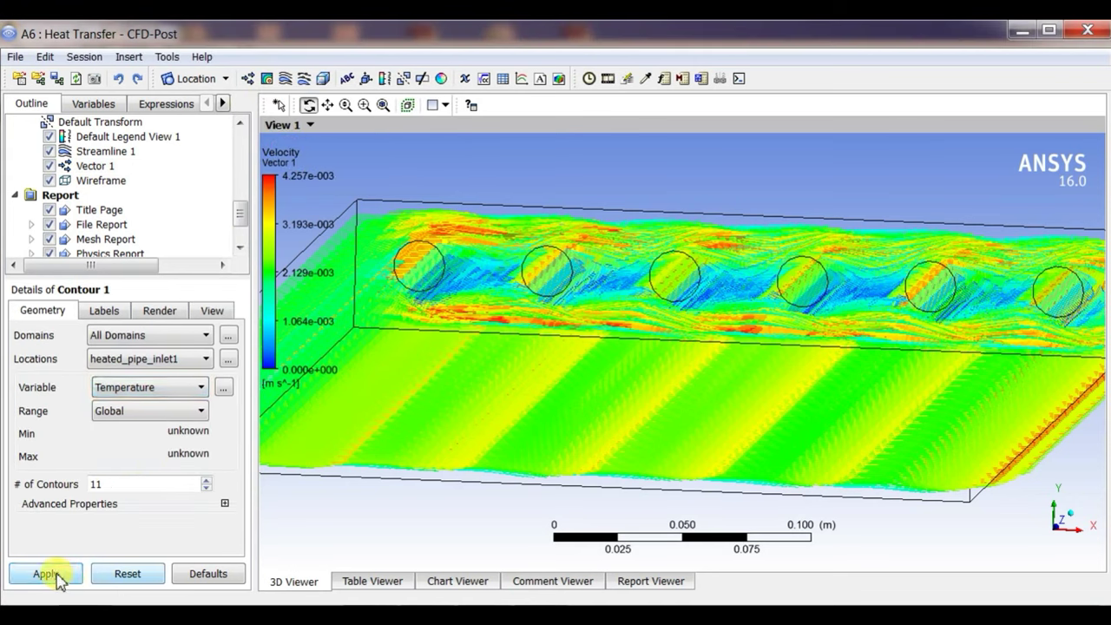